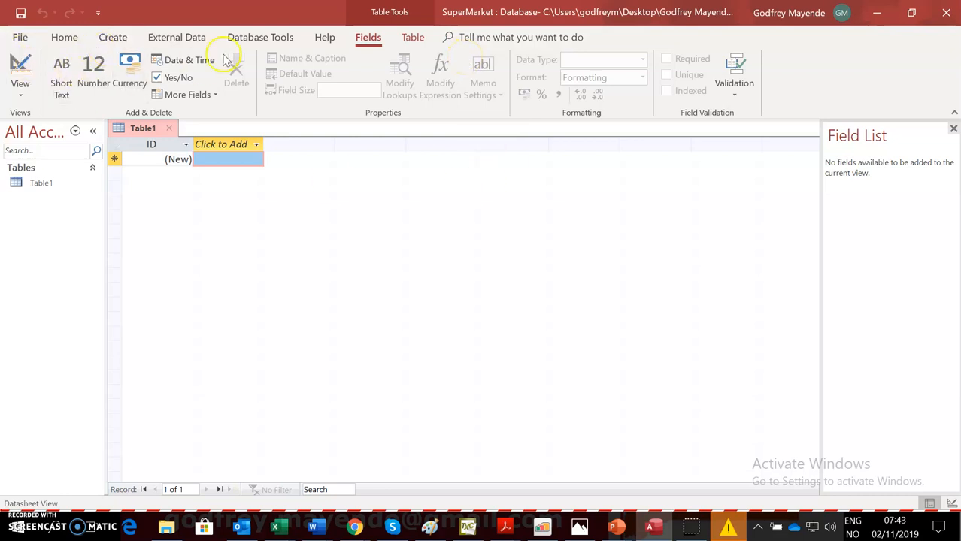
Step: Create a new table in Design view and add a ProdID field with the Short Text data type
left_click(112, 39)
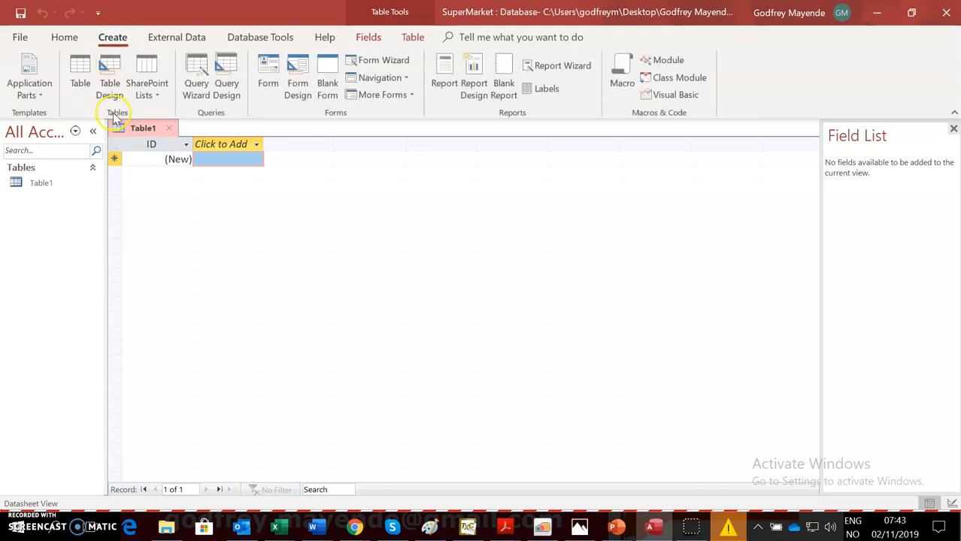
left_click(113, 78)
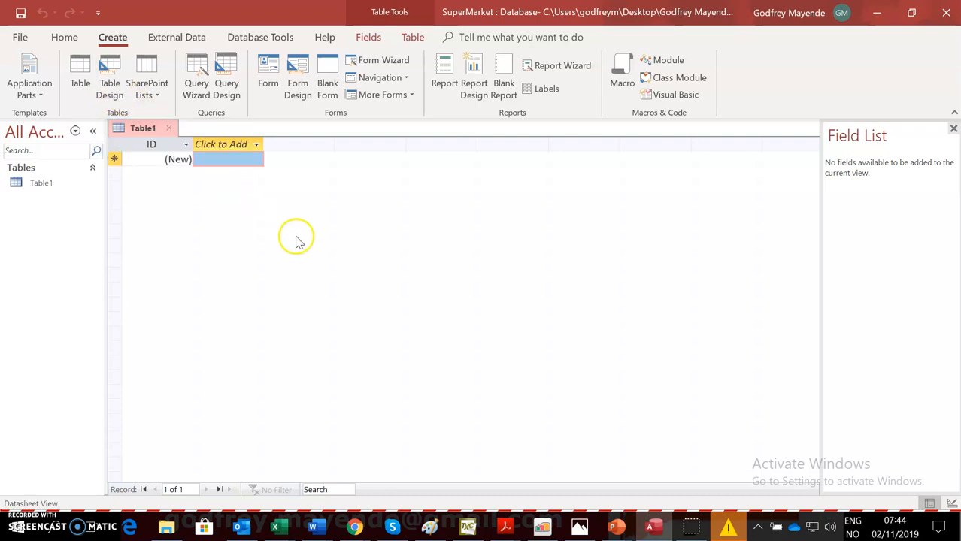
left_click(109, 73)
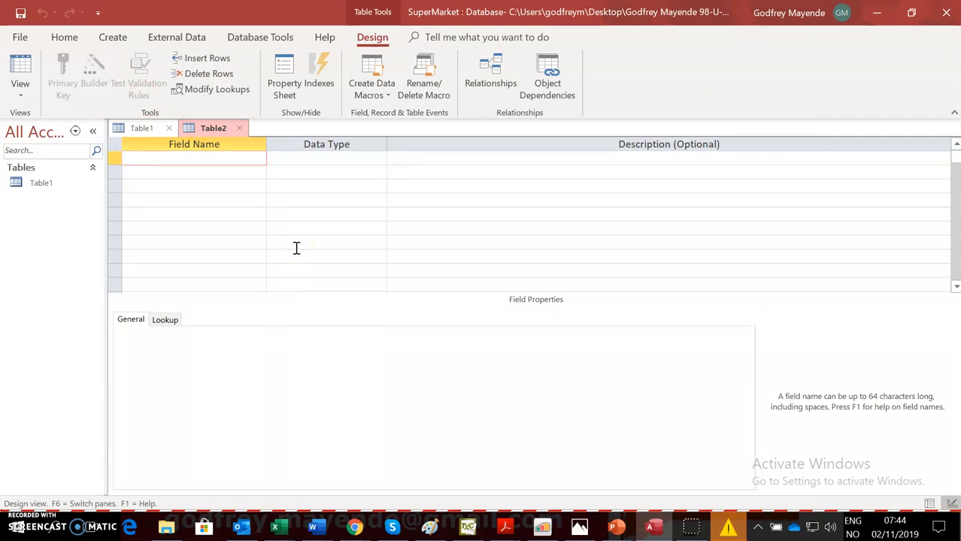
type("ProdID")
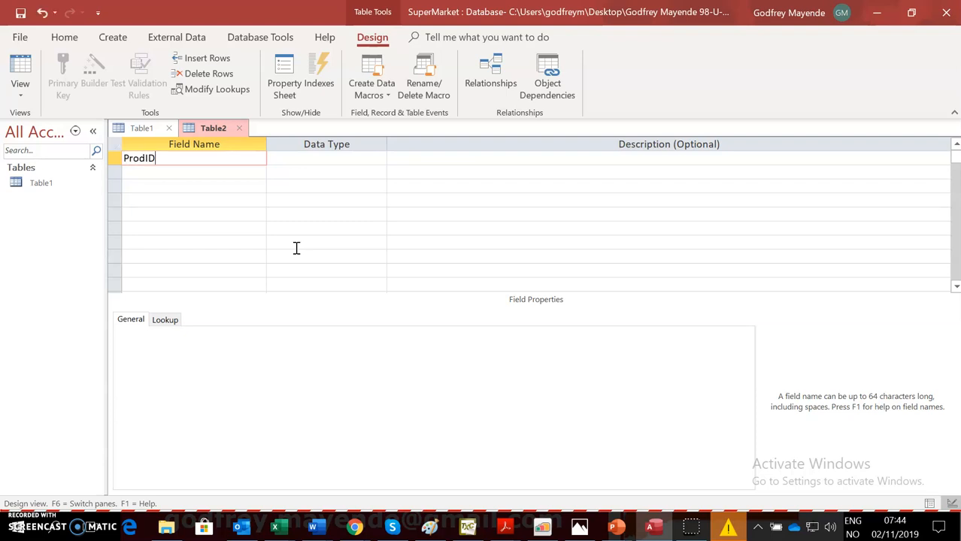
left_click(326, 158)
left_click(381, 160)
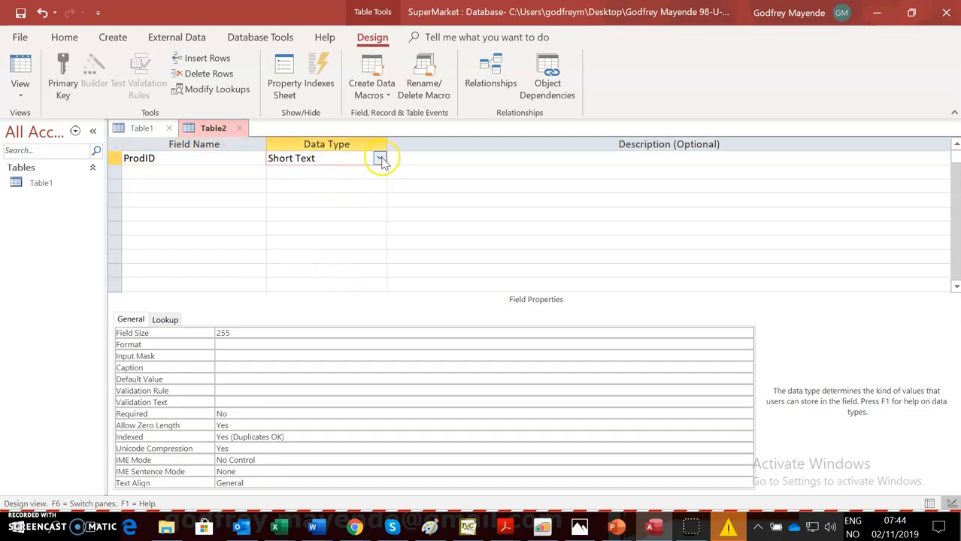
Step: Set the ProdID field size to 20 and describe the field as "Product Identification"
left_click(247, 330)
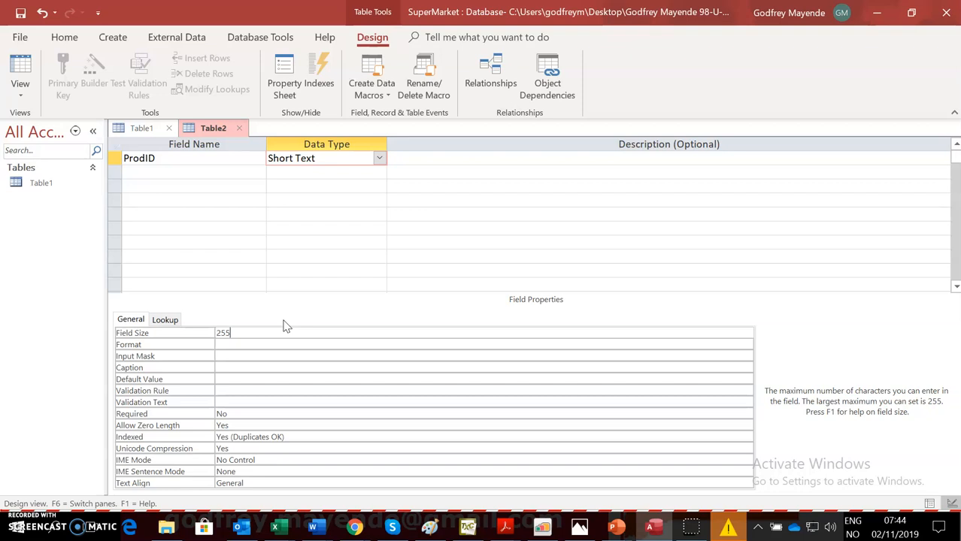
key("BackSpace")
key("BackSpace")
key("BackSpace")
type("20")
left_click(418, 160)
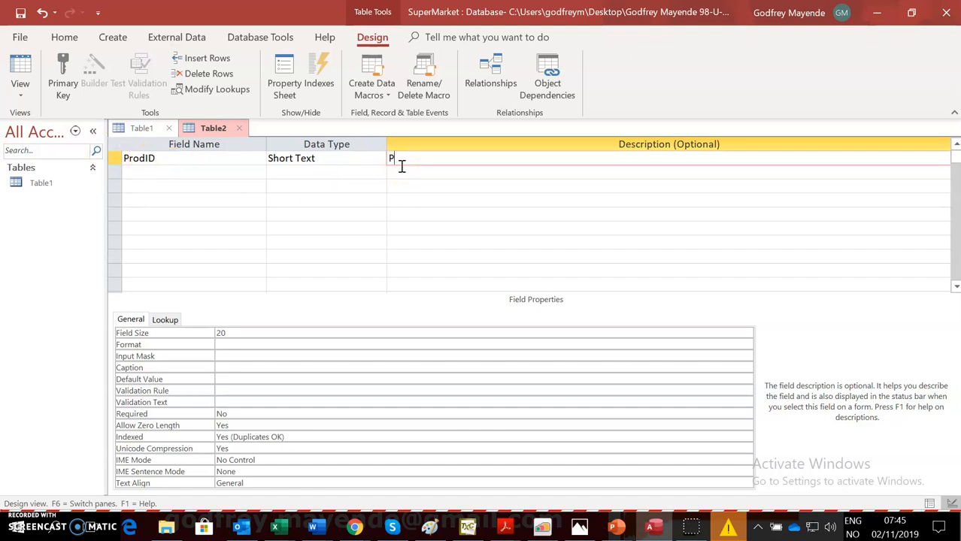
type("roduct Identification")
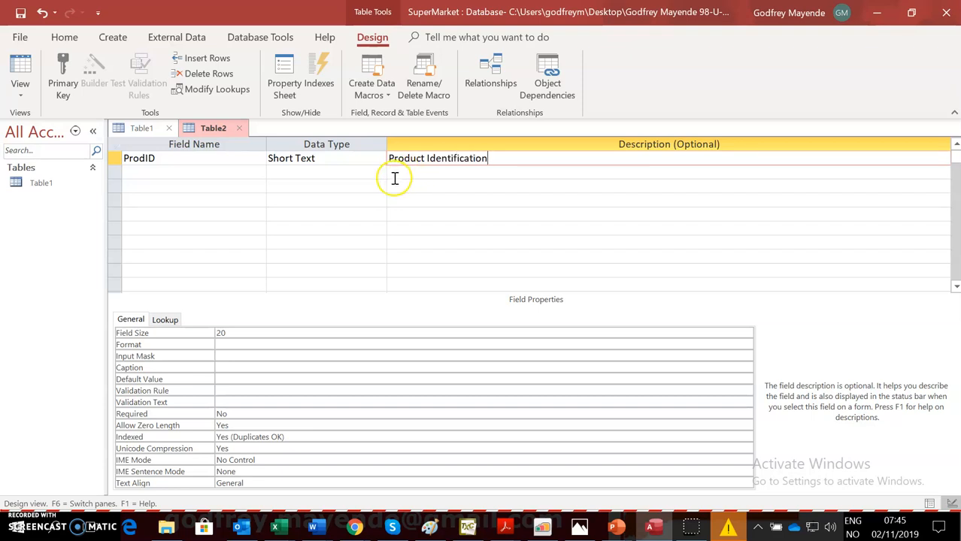
Step: Add a ProdName field below ProdID with the Short Text data type and a field size of 50
left_click(286, 176)
left_click(417, 158)
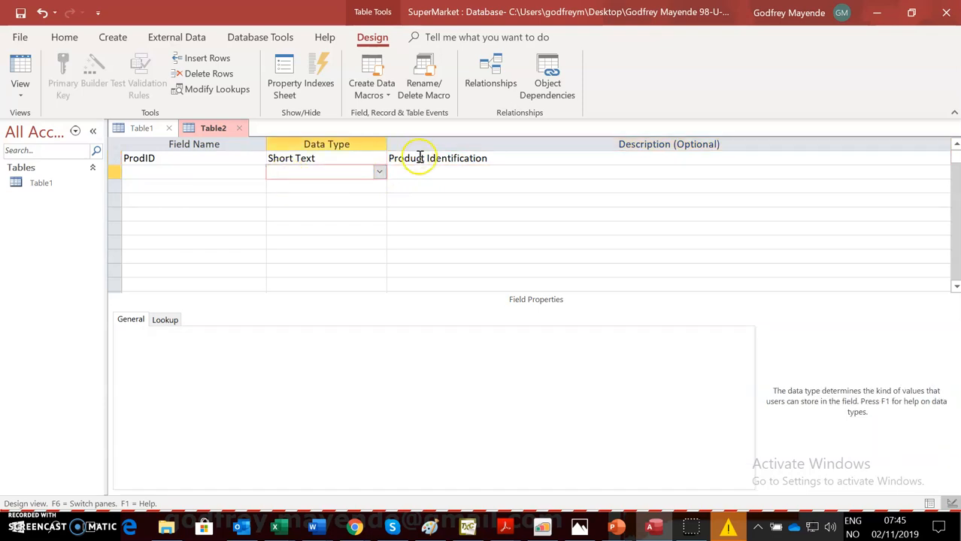
left_click(238, 172)
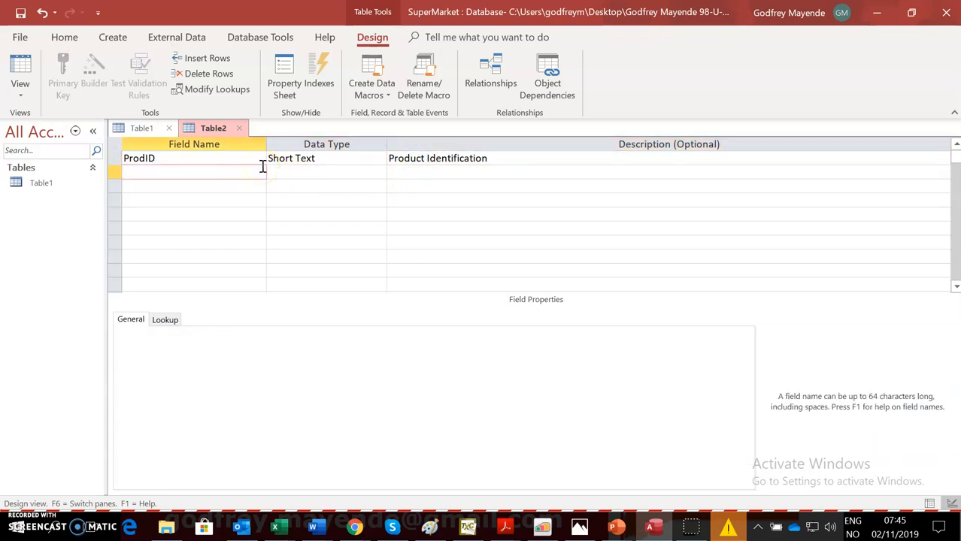
type("ProdName")
left_click(287, 173)
left_click(223, 334)
left_click_drag(223, 336, 189, 334)
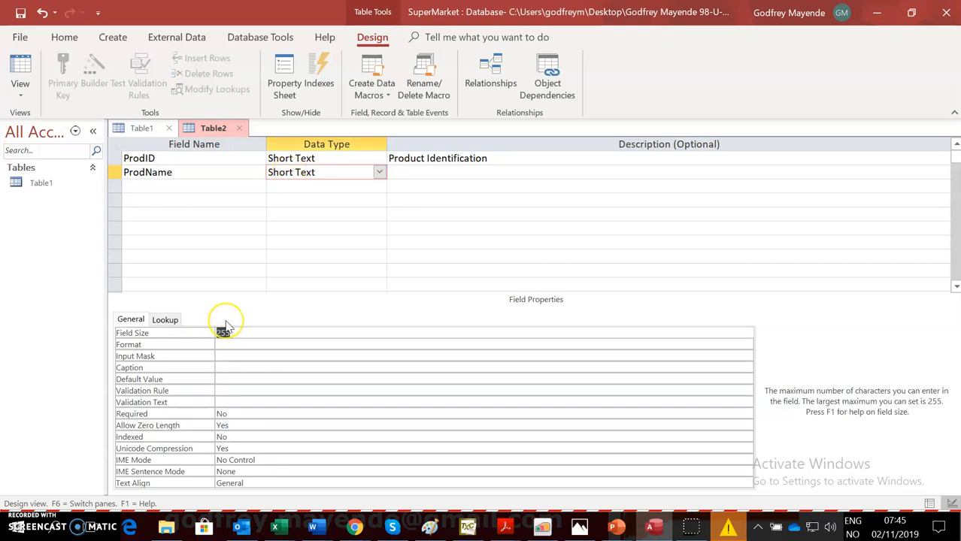
type("50")
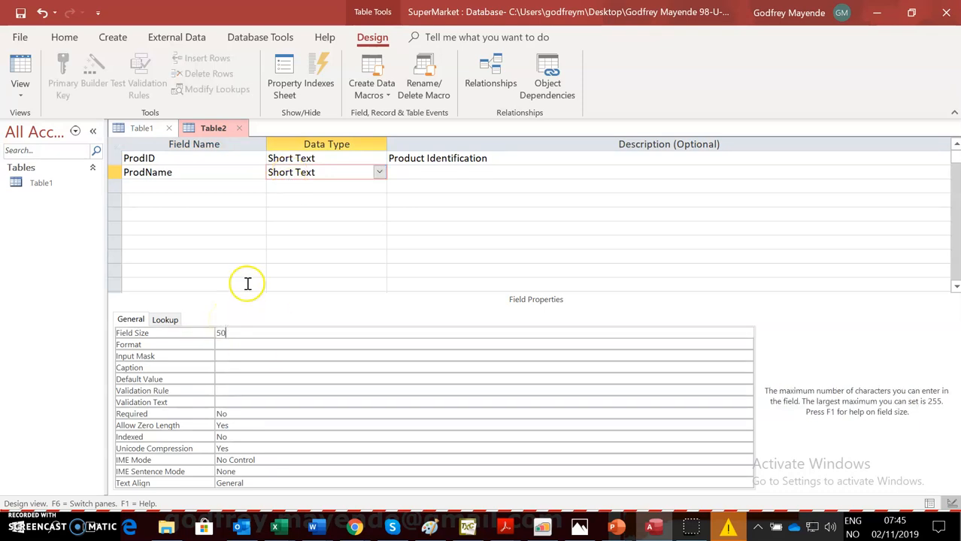
Step: Add a UnitPrice field below ProdName with the Currency data type
left_click(200, 188)
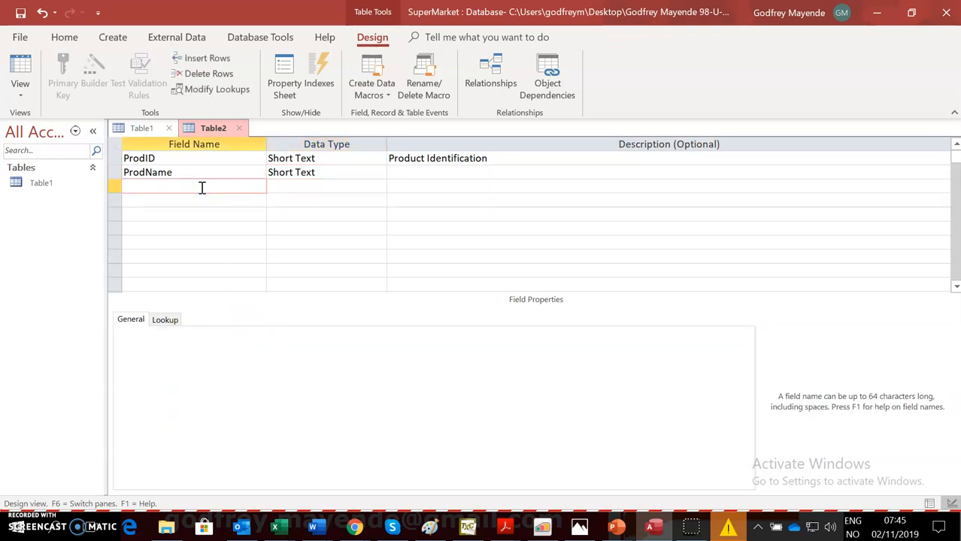
left_click(215, 182)
type("Unit Price")
left_click(344, 186)
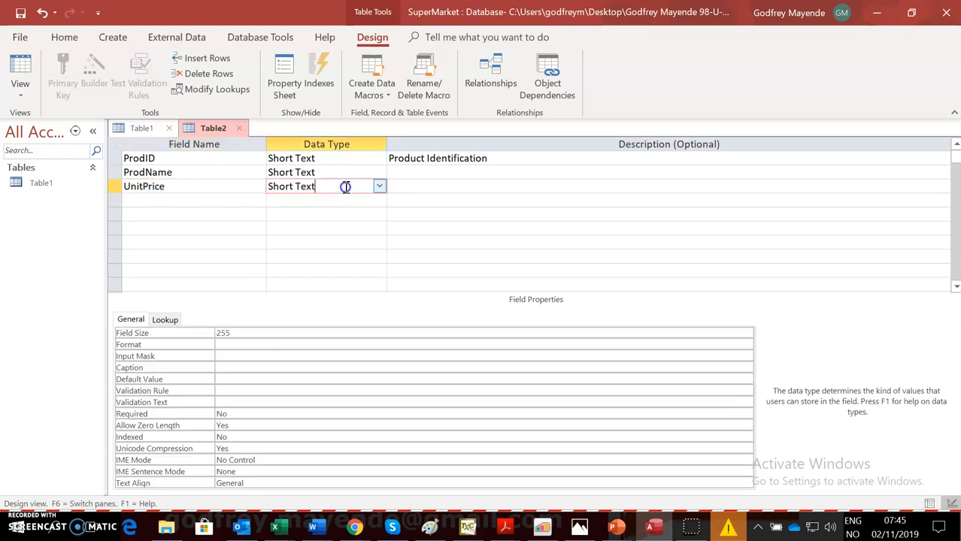
left_click(379, 187)
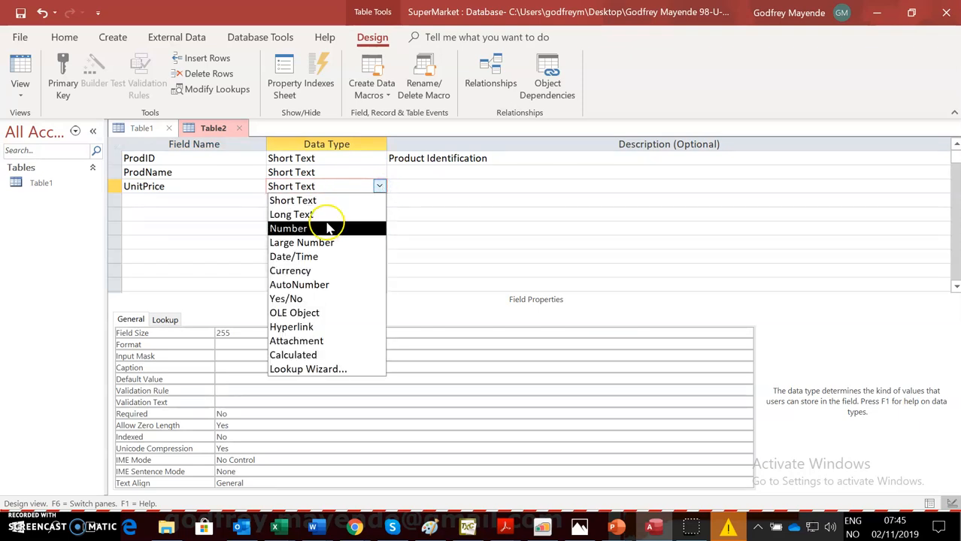
left_click(305, 271)
Step: Add a Stock field below UnitPrice with the Number data type
left_click(185, 200)
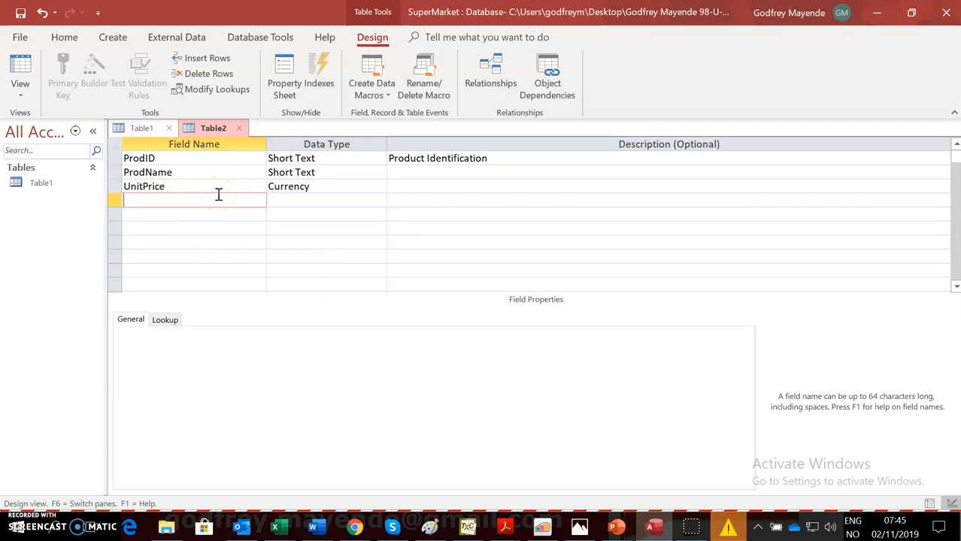
type("Stock")
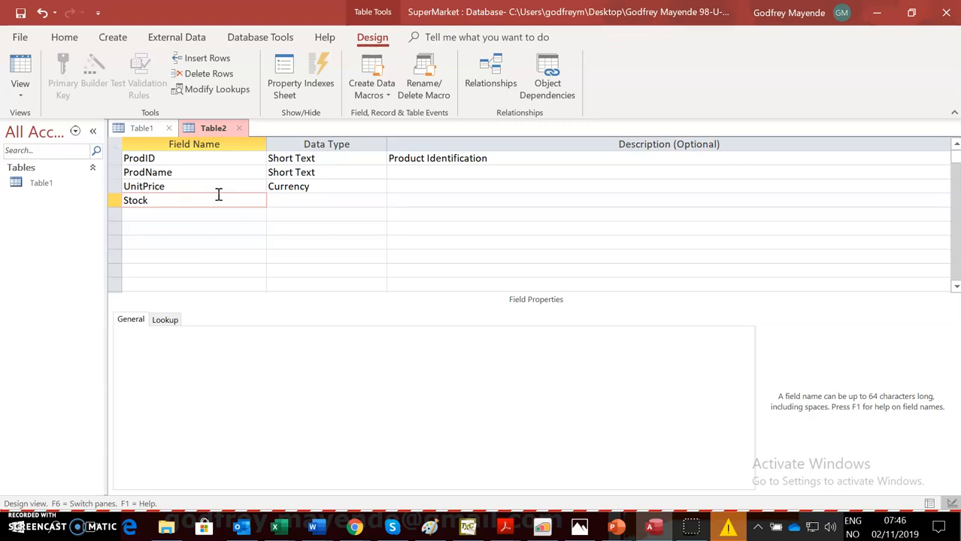
left_click(313, 199)
left_click(381, 201)
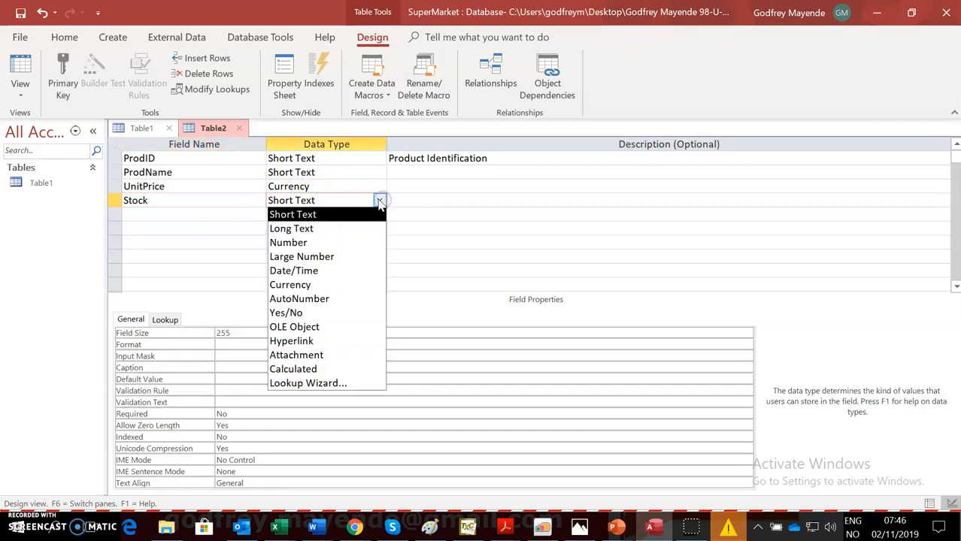
left_click(310, 241)
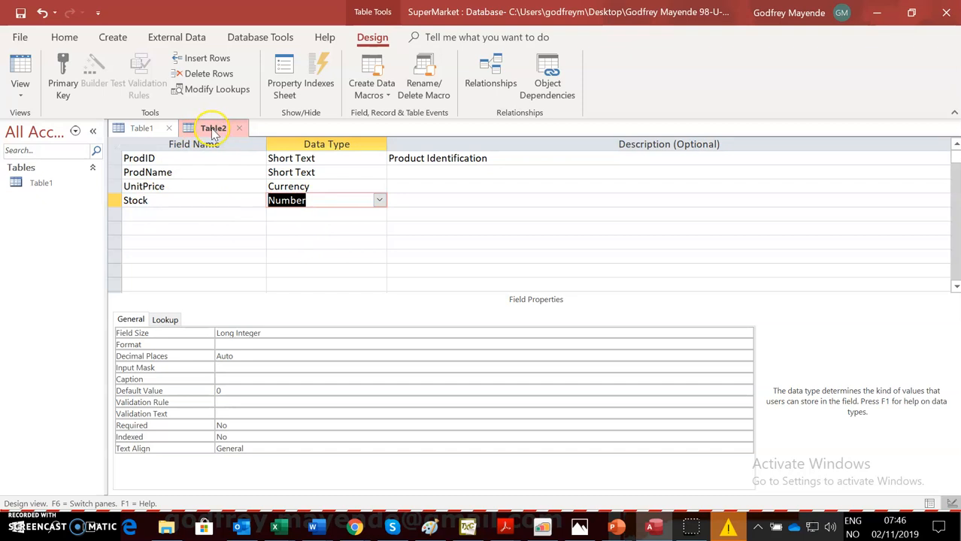
Step: Try to save the new table under the name Product without defining a primary key
left_click(21, 36)
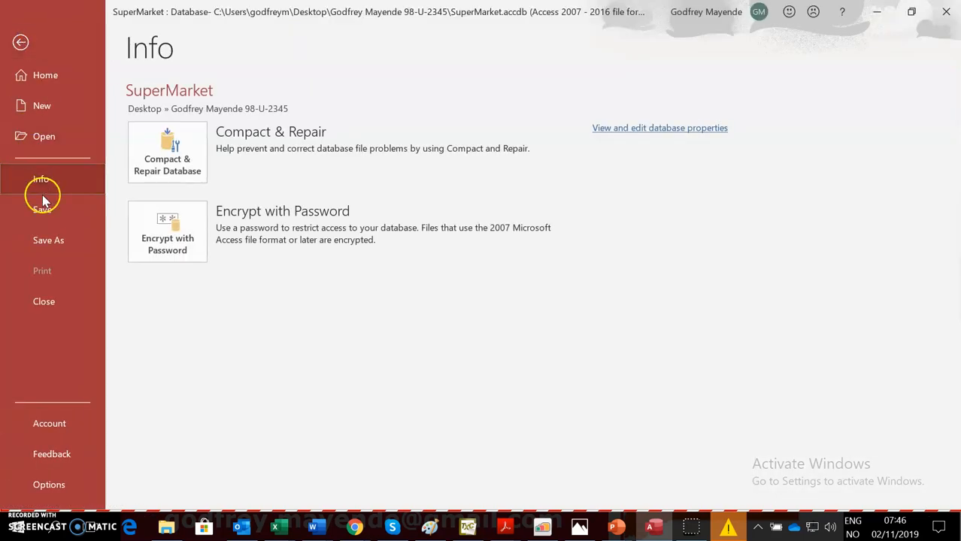
left_click(20, 42)
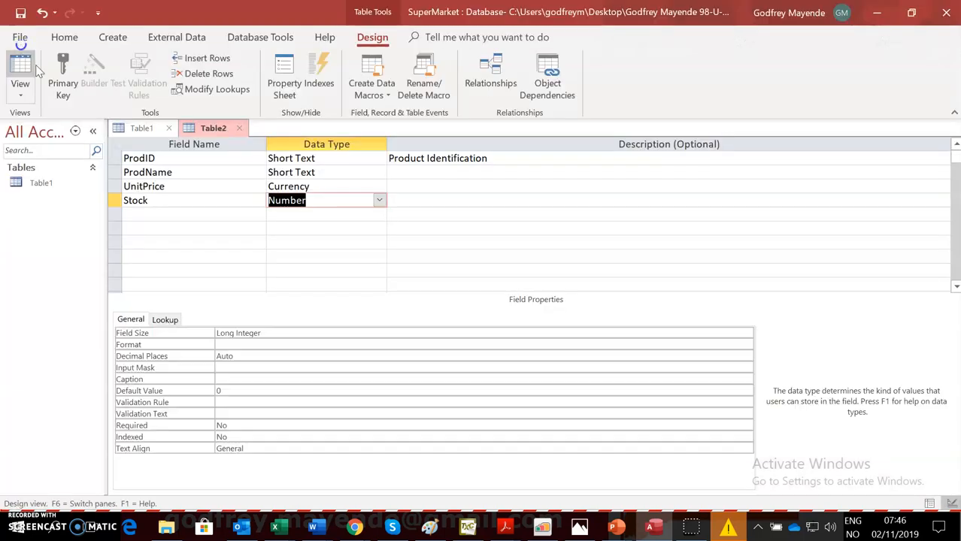
left_click(20, 13)
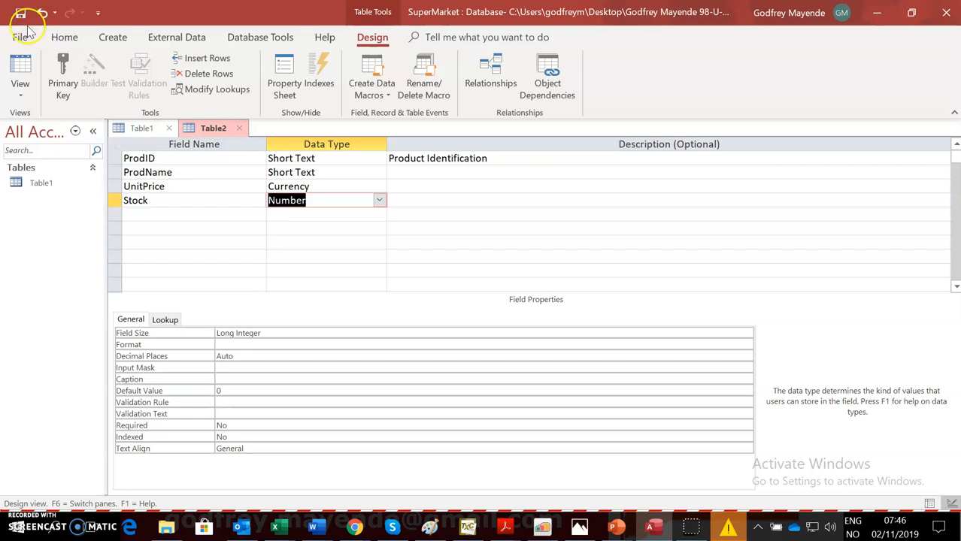
right_click(215, 131)
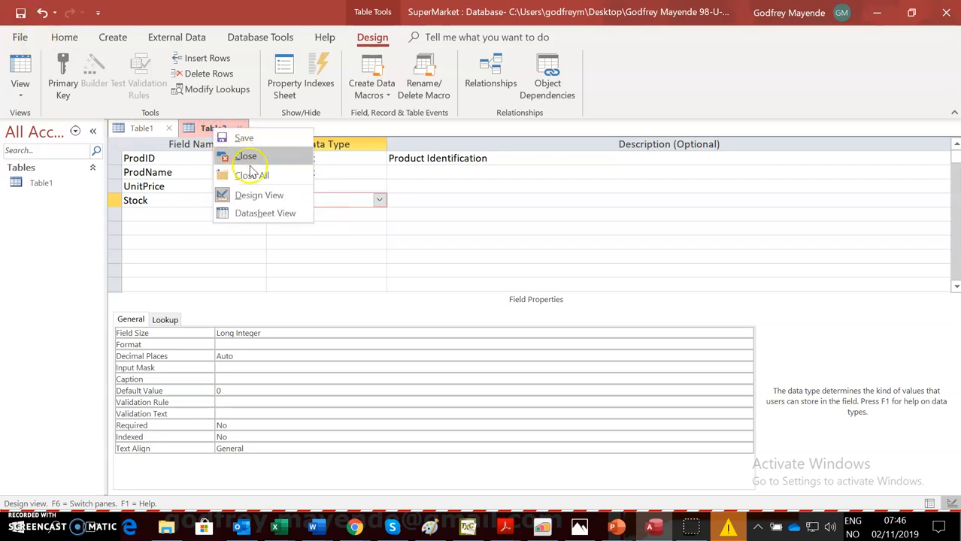
left_click(246, 143)
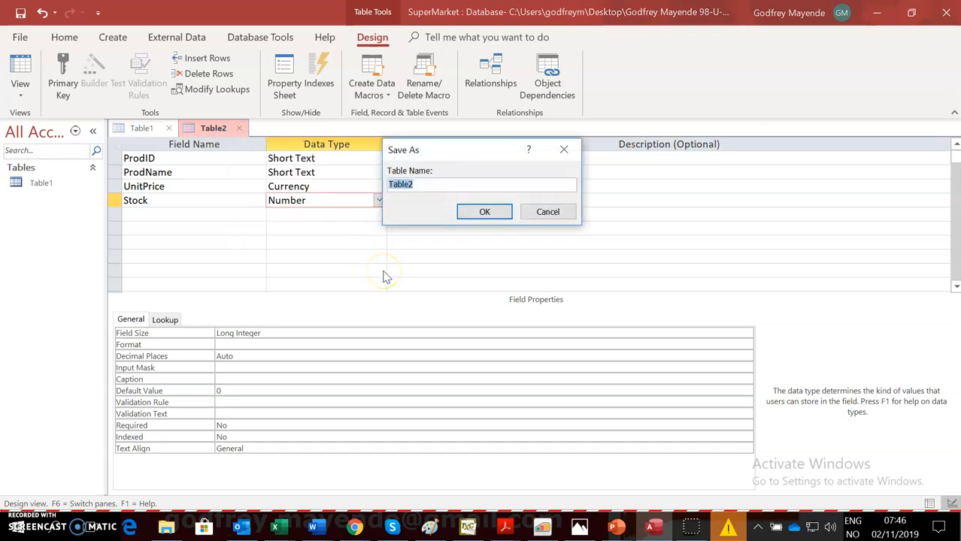
type("Product")
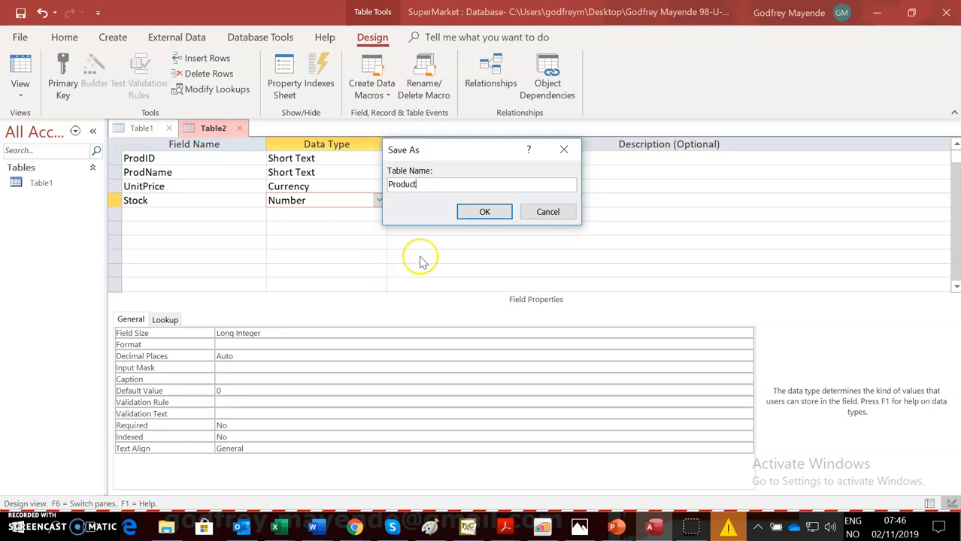
left_click(485, 213)
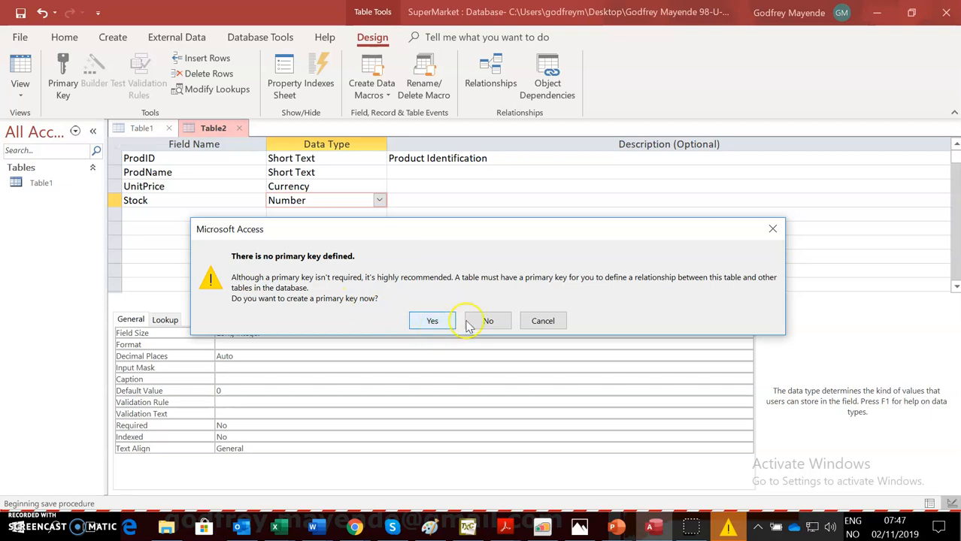
left_click(542, 323)
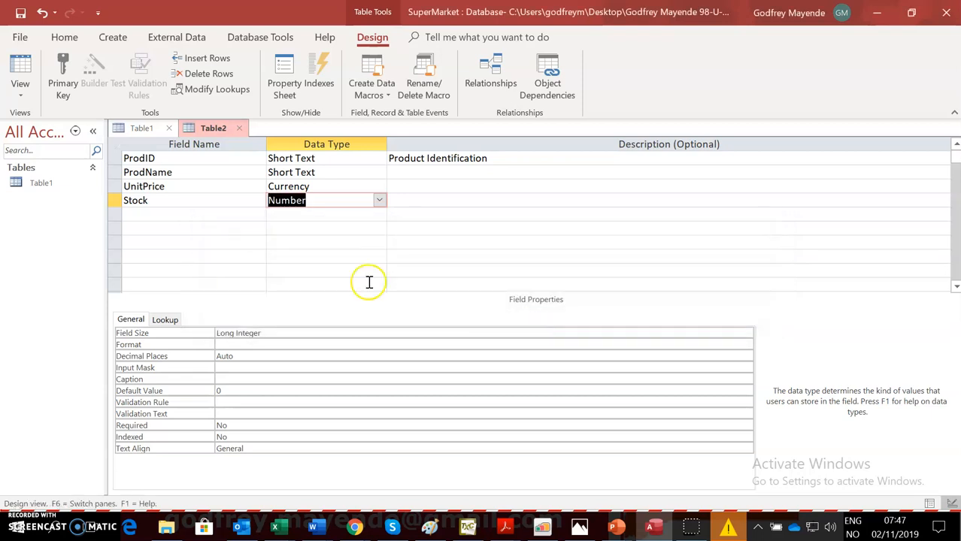
Step: Designate the ProdID field as the table's primary key
left_click(157, 161)
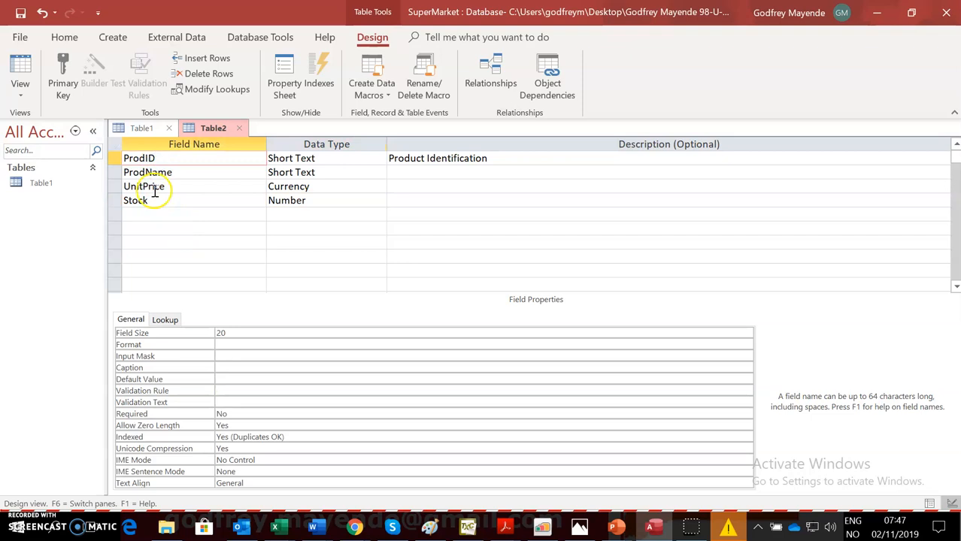
left_click(154, 186)
left_click(153, 159)
left_click(64, 67)
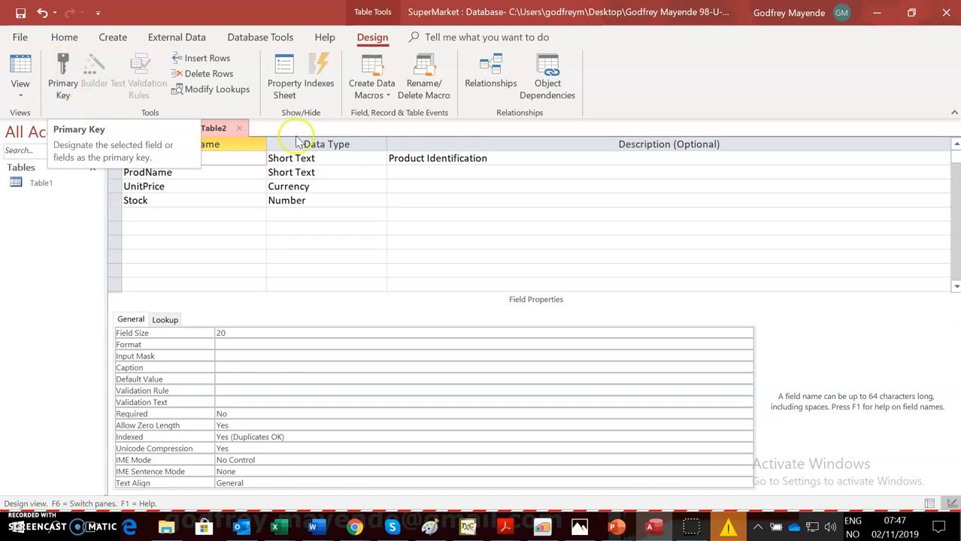
left_click(375, 42)
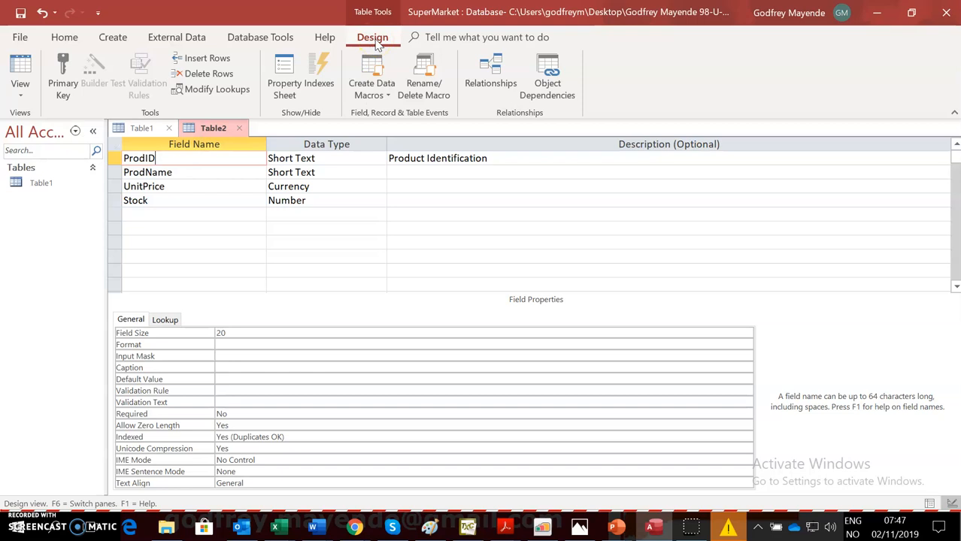
left_click(63, 69)
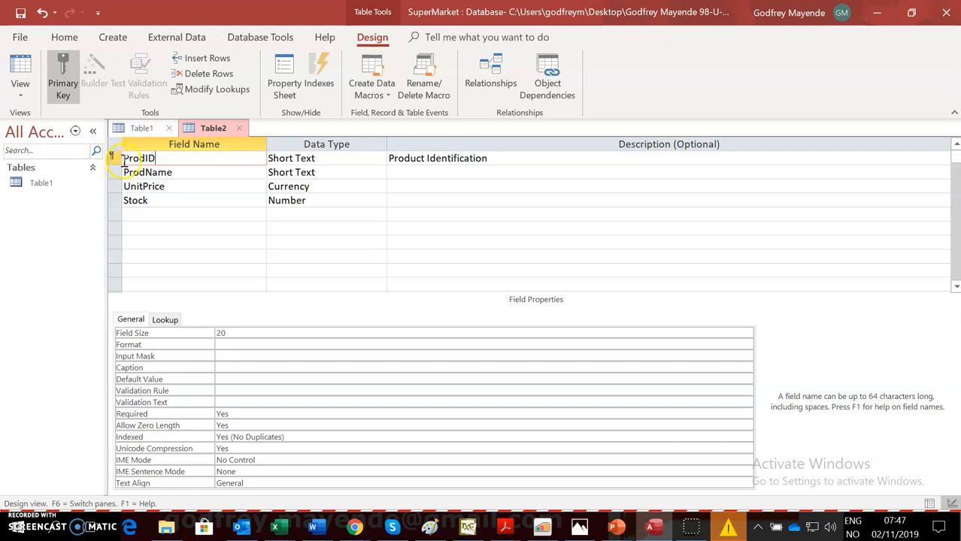
Step: Save the new table with the name Product
right_click(213, 128)
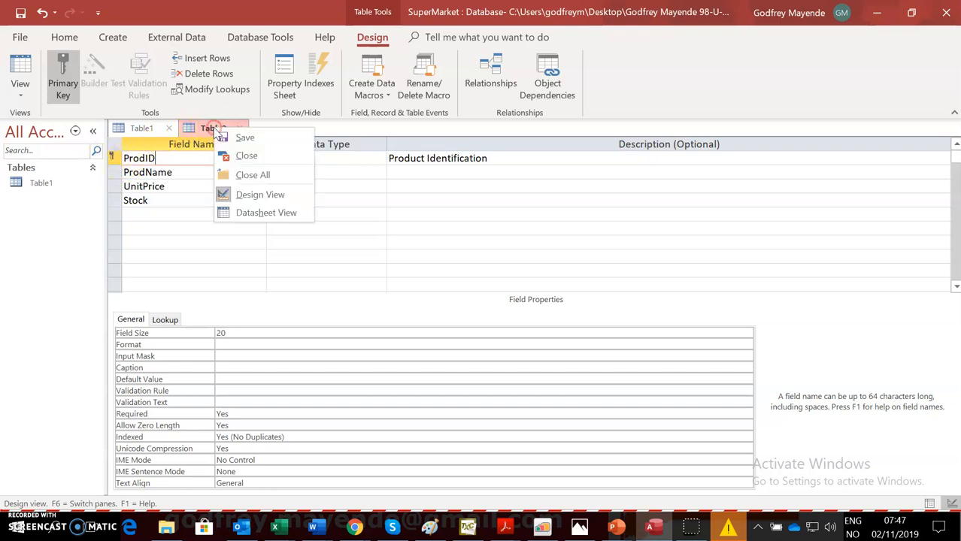
left_click(242, 140)
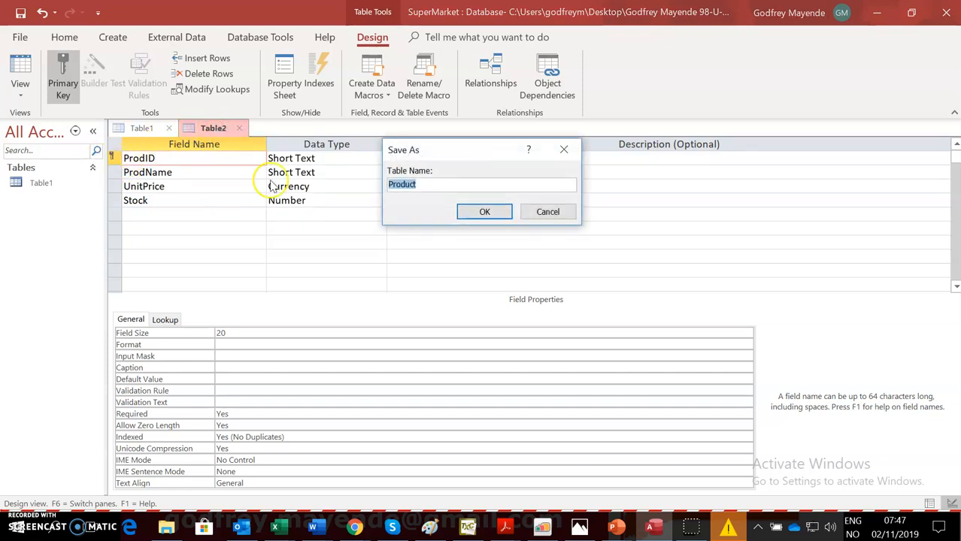
left_click(485, 212)
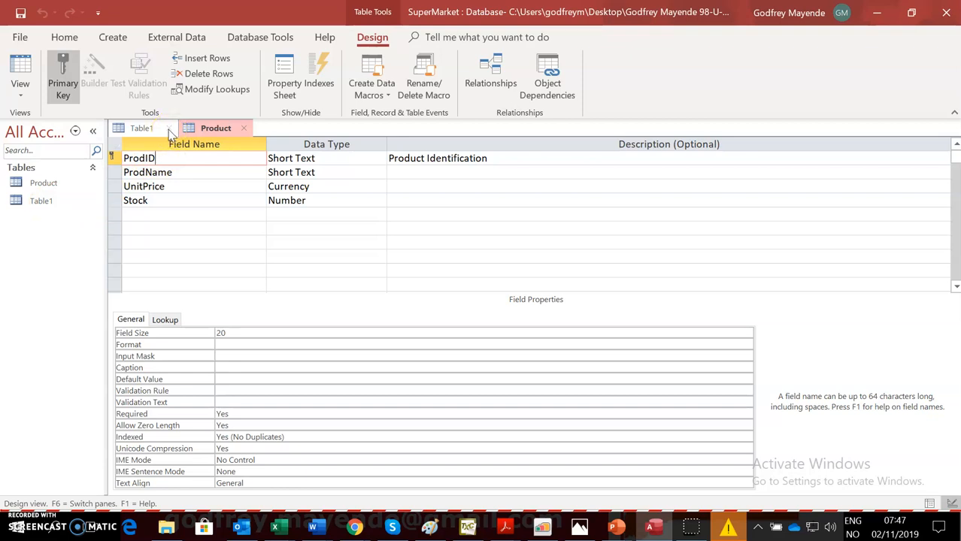
Step: Close the unused Table1 and start a new table in Design view
right_click(143, 131)
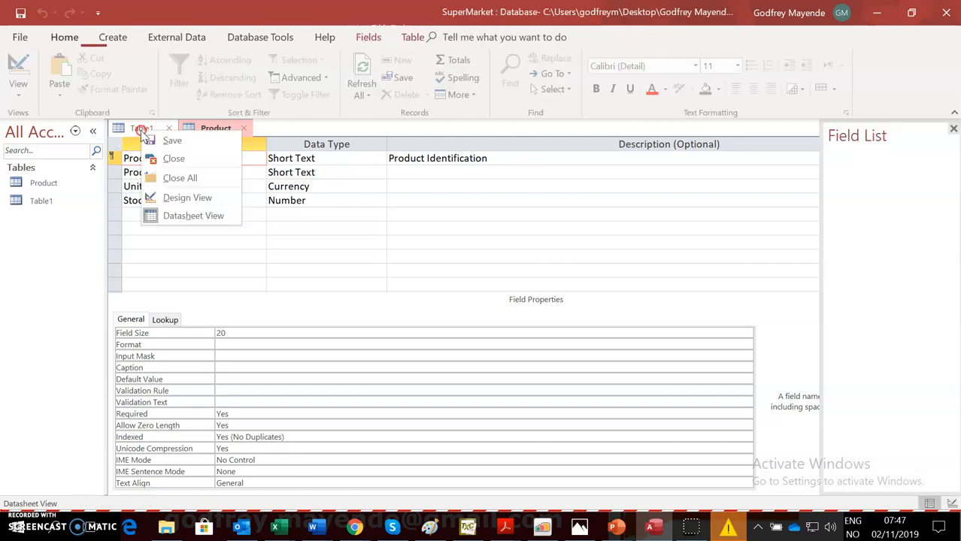
left_click(173, 160)
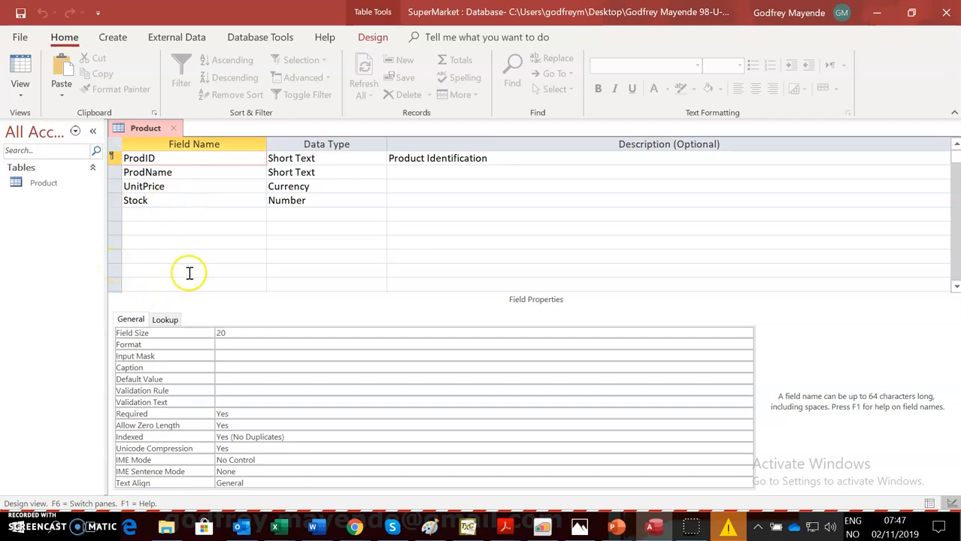
left_click(114, 39)
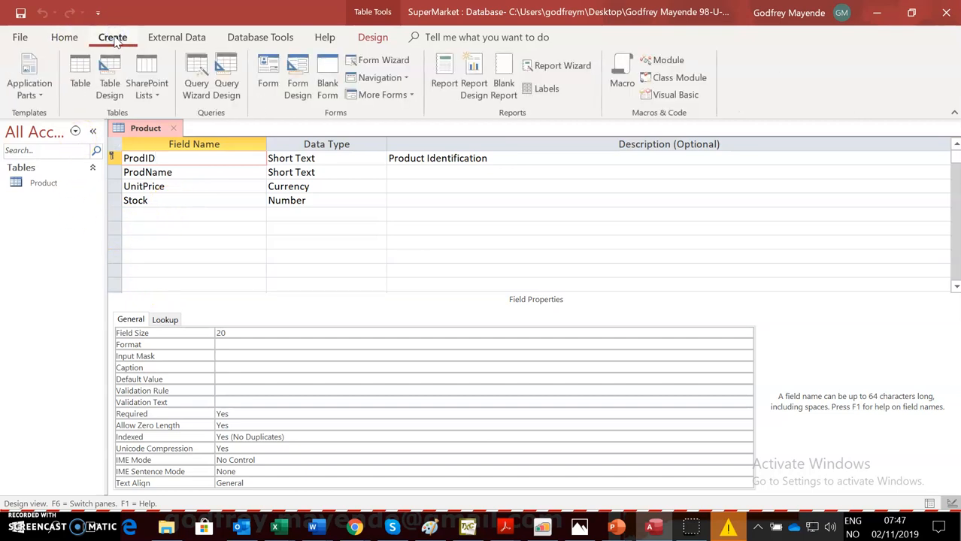
left_click(111, 96)
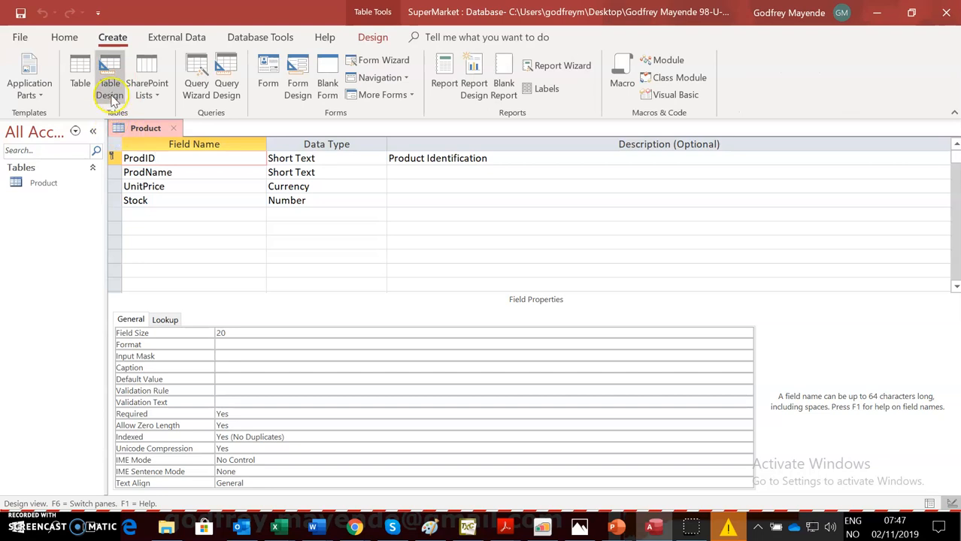
left_click(111, 96)
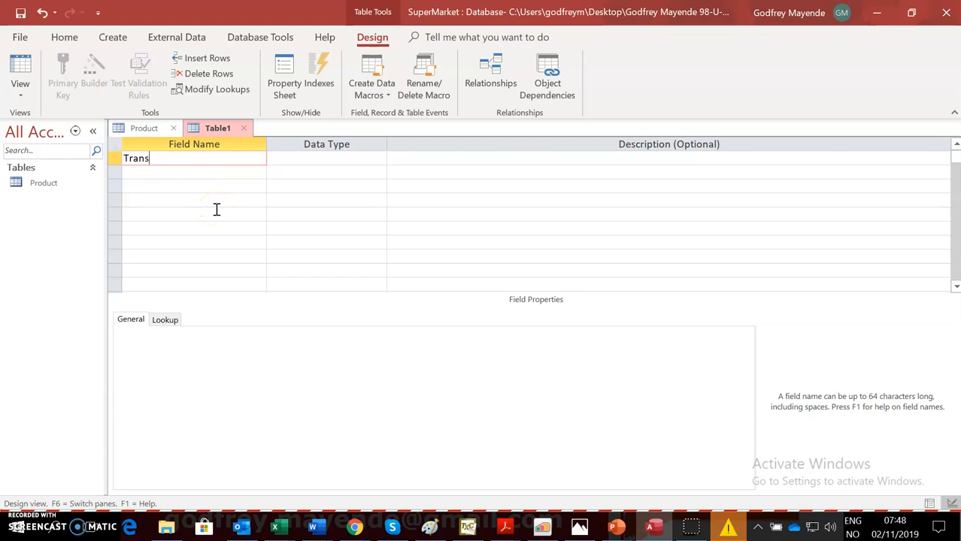
Step: Add a TransID field as the first row with the Short Text data type and a field size of 20
type("TransID")
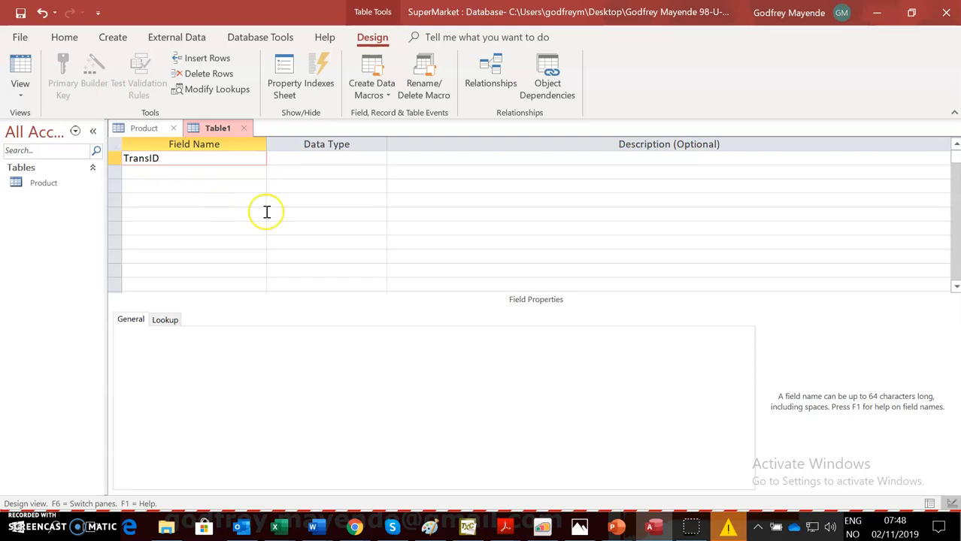
left_click(309, 158)
left_click(191, 332)
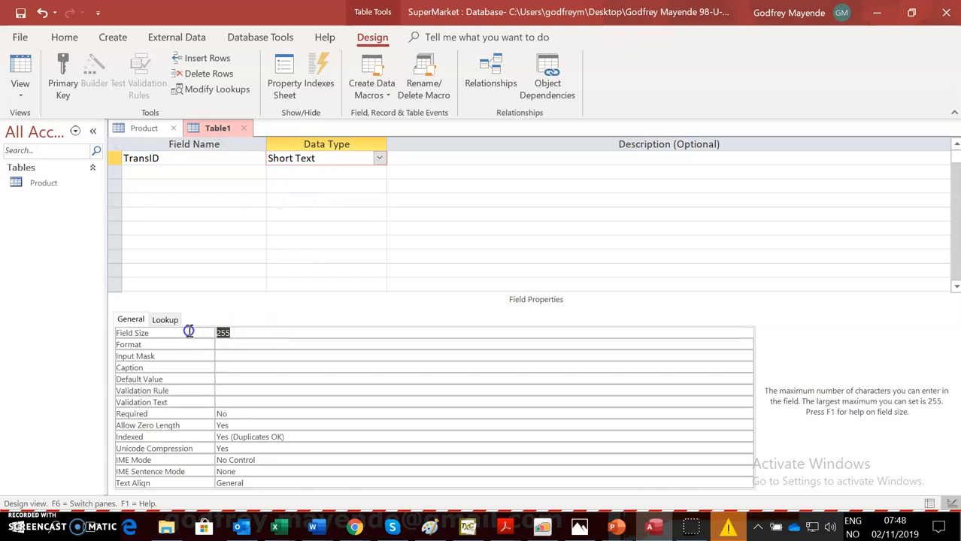
key("BackSpace")
type("20")
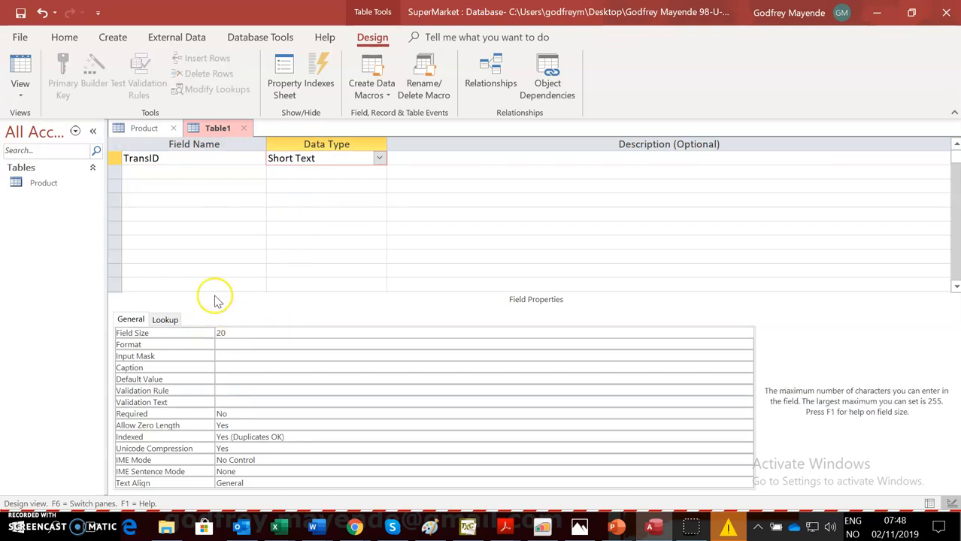
Step: Add a TransDate field below TransID with the Date/Time data type
left_click(178, 172)
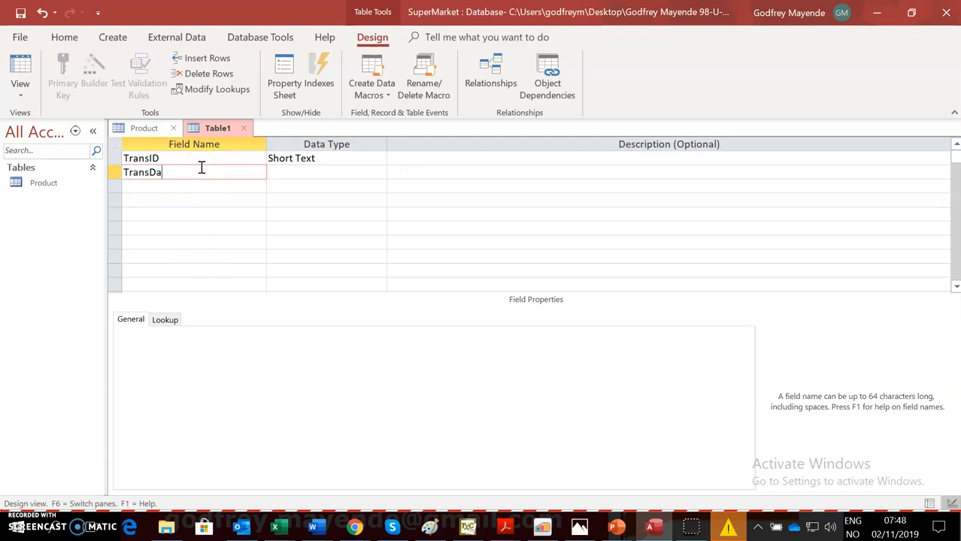
left_click(279, 172)
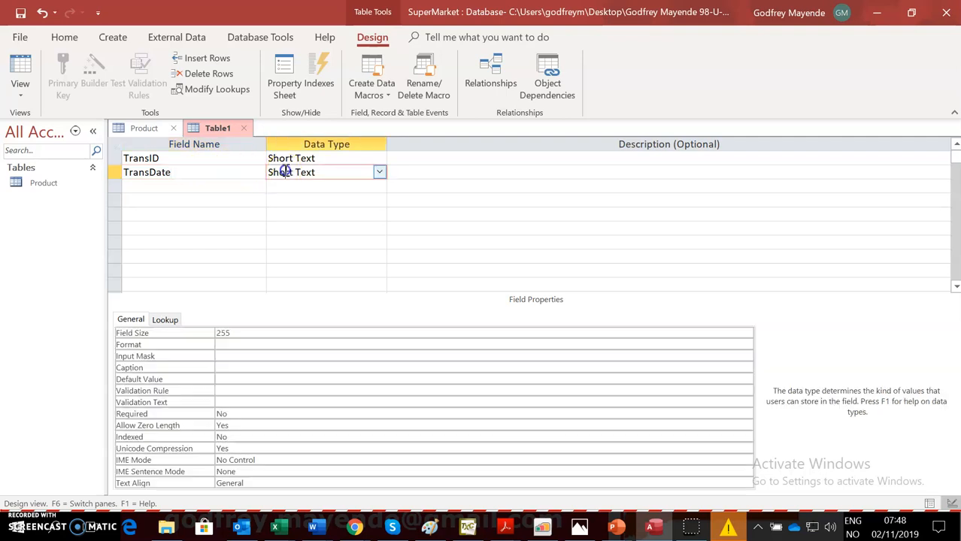
left_click(371, 173)
left_click(380, 173)
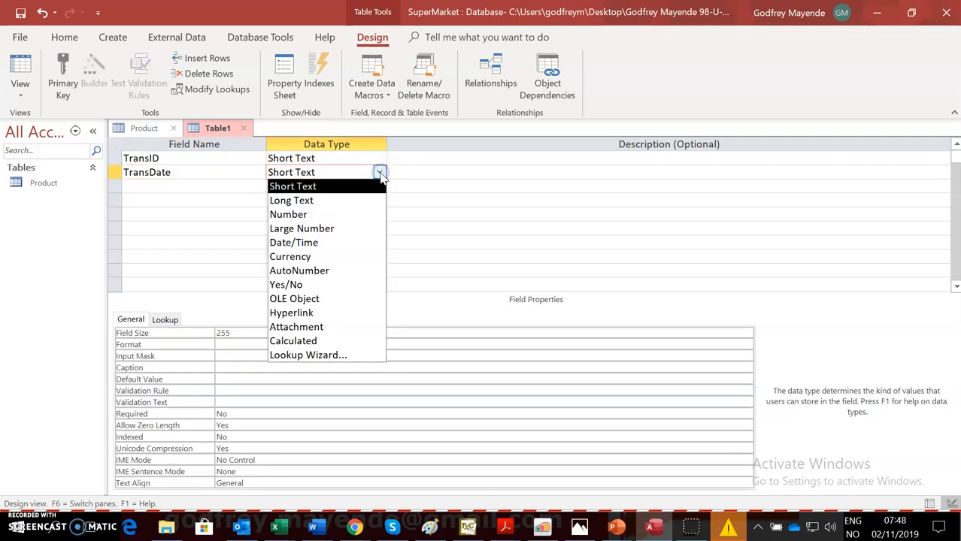
left_click(299, 244)
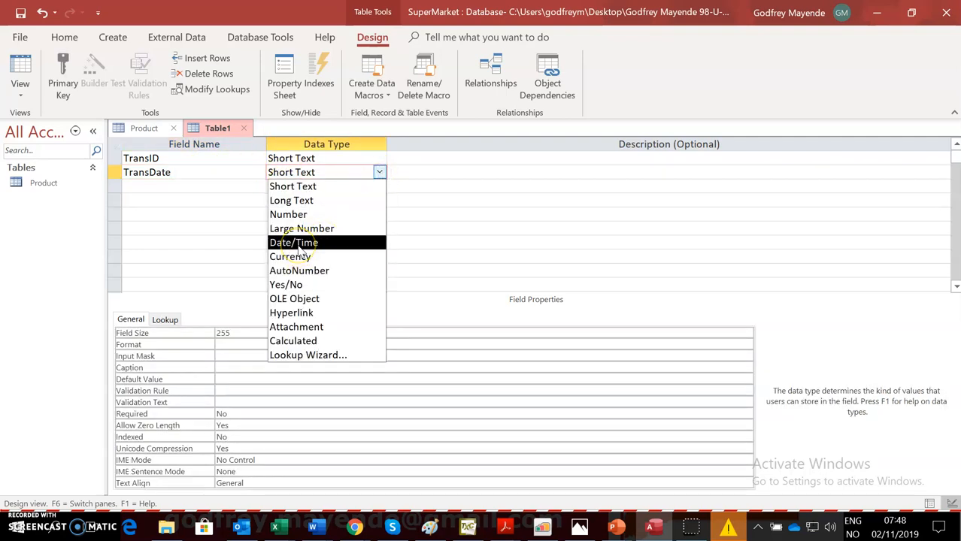
left_click(298, 248)
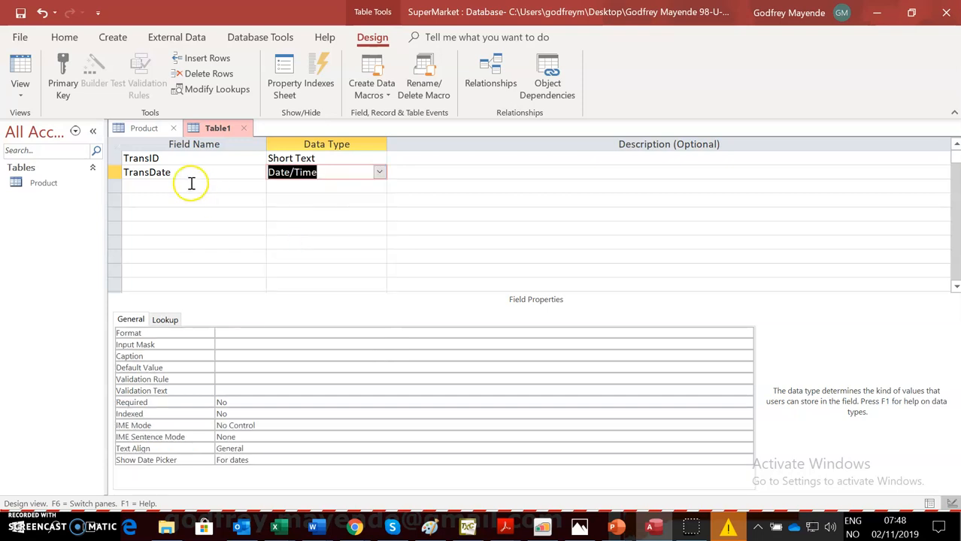
left_click(191, 185)
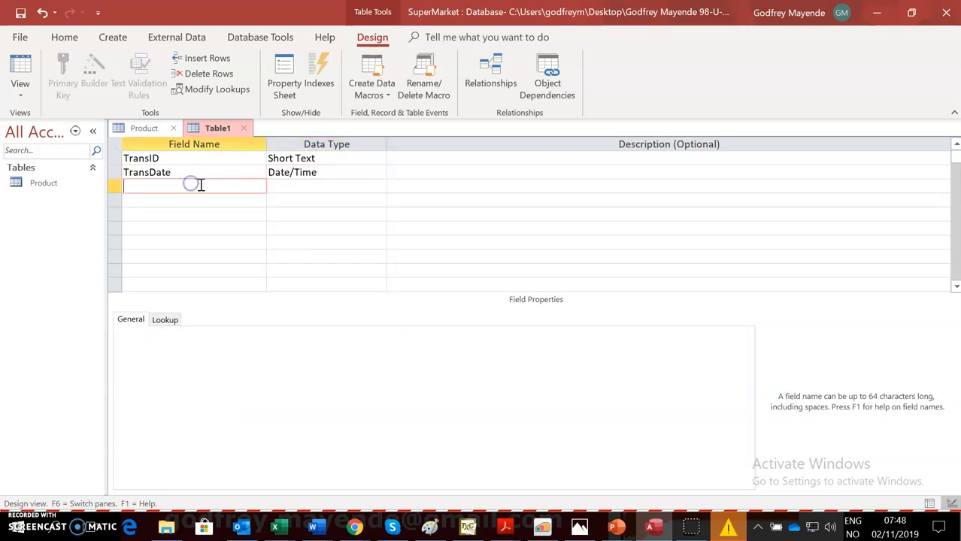
left_click(310, 176)
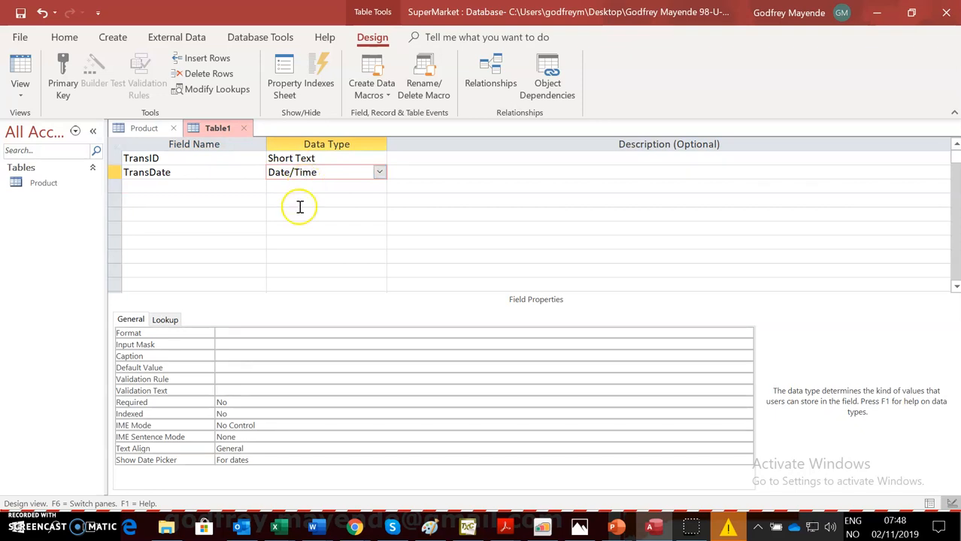
left_click(239, 364)
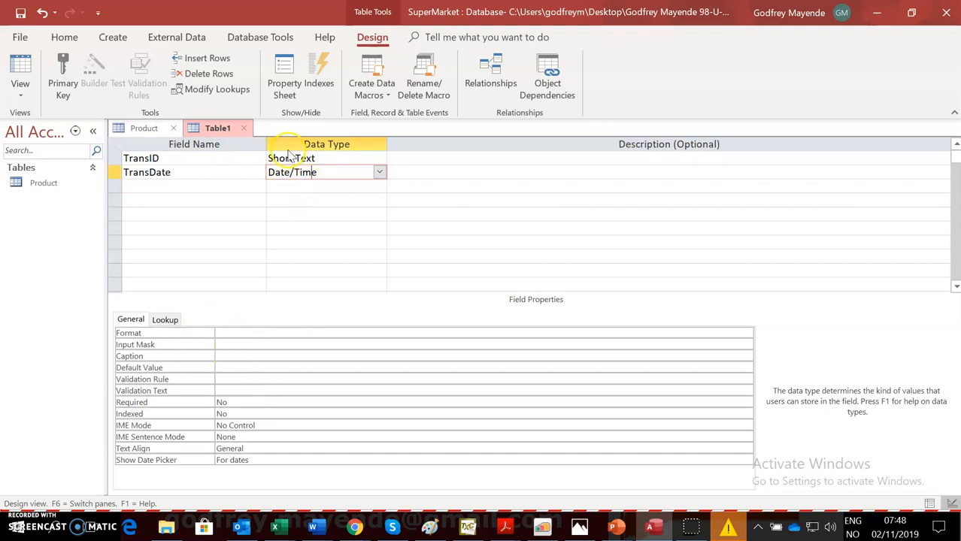
Step: Add a Qty field below TransDate with the Number data type
left_click(175, 188)
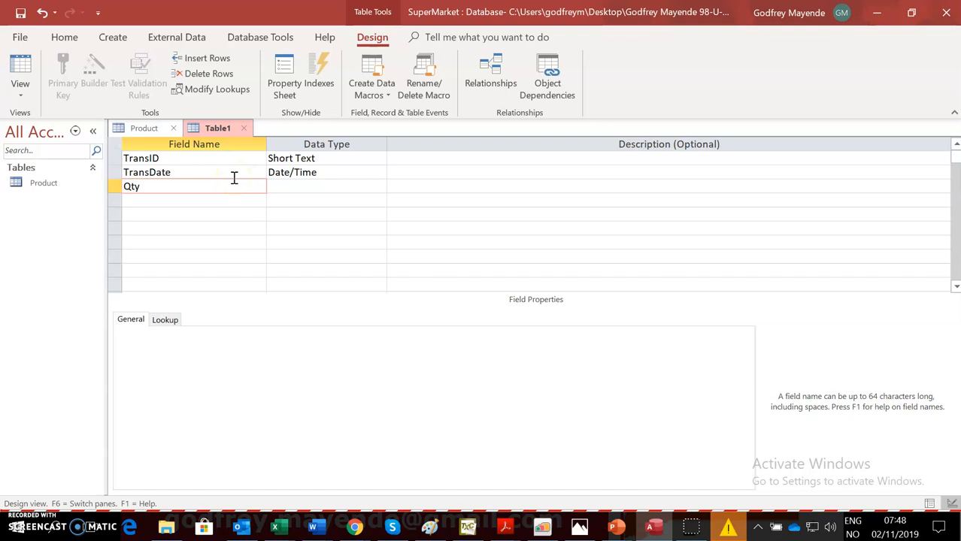
left_click(296, 187)
left_click(379, 188)
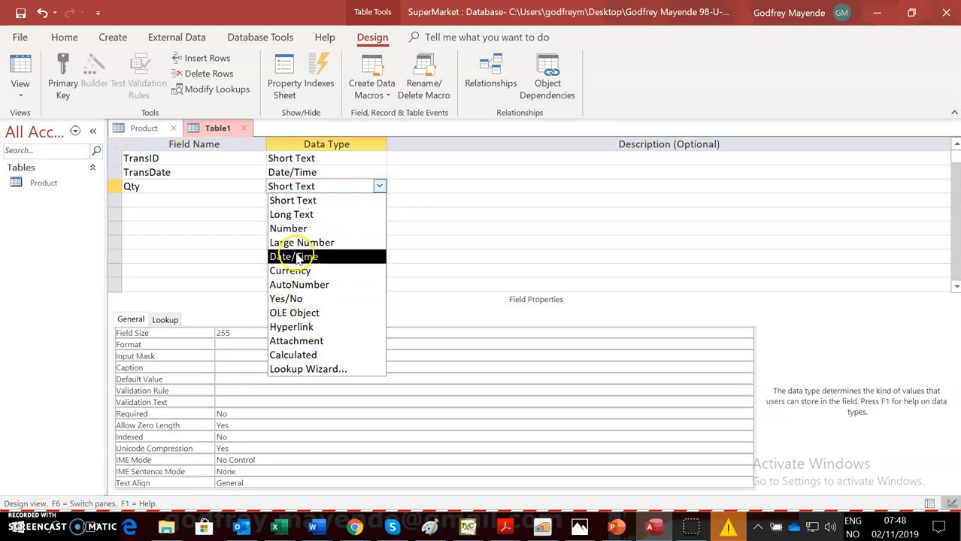
left_click(290, 228)
Step: Add a ProdID field below Qty with the Short Text data type and a field size of 20
left_click(206, 203)
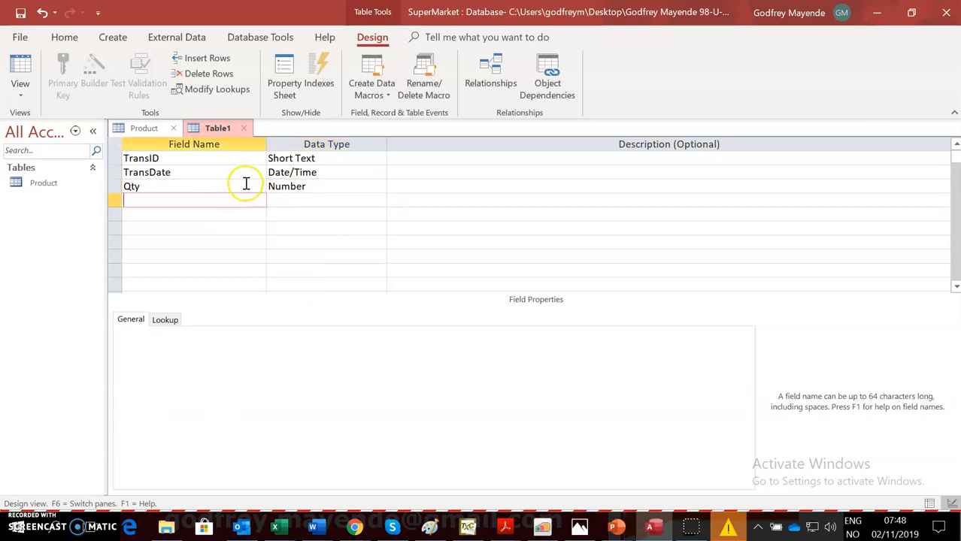
type("ProdID")
left_click(315, 200)
left_click(194, 333)
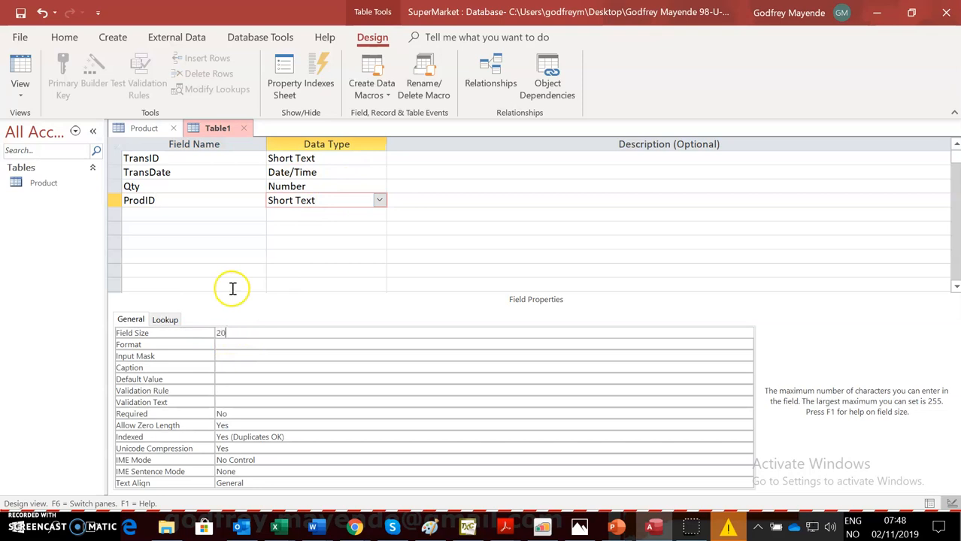
Step: Add a SupID field below ProdID with the Short Text data type and a field size of 20
left_click(193, 214)
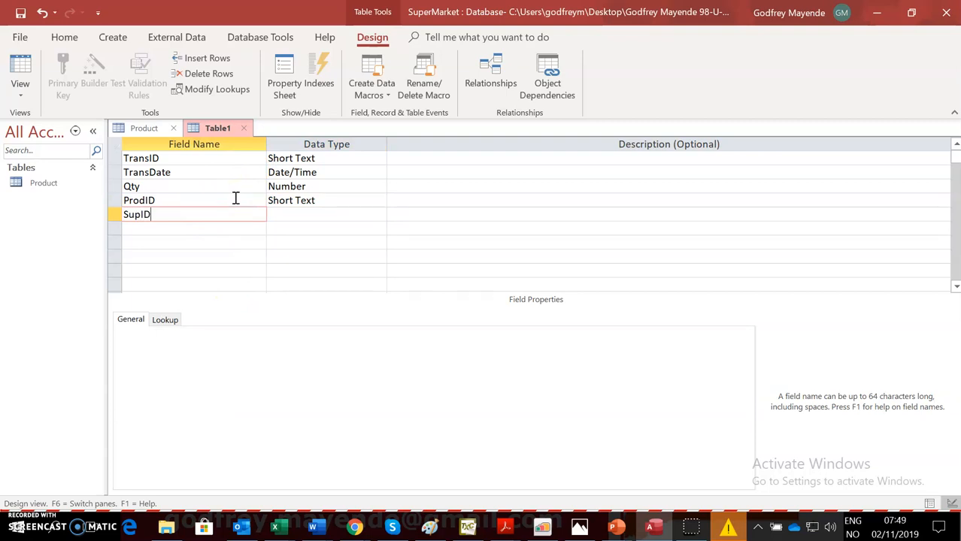
left_click(305, 214)
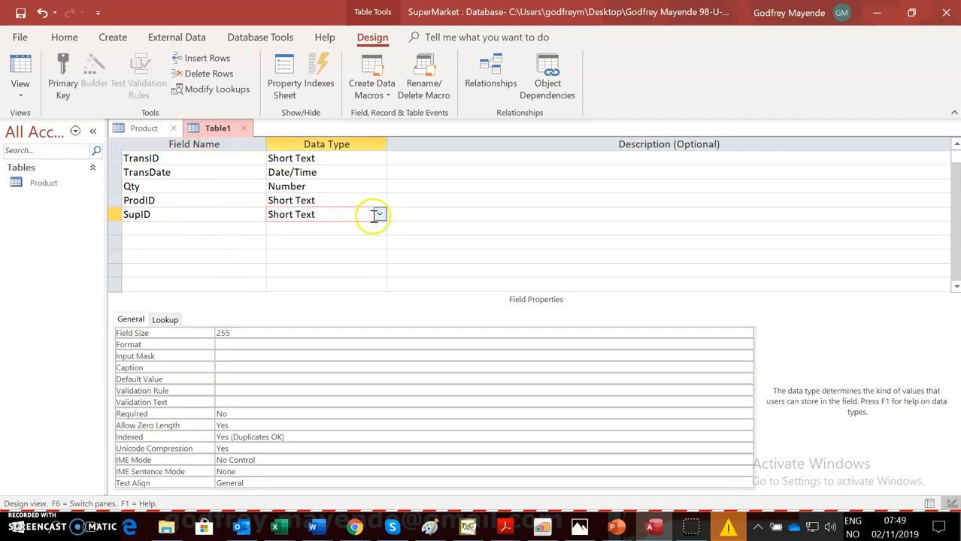
left_click(217, 333)
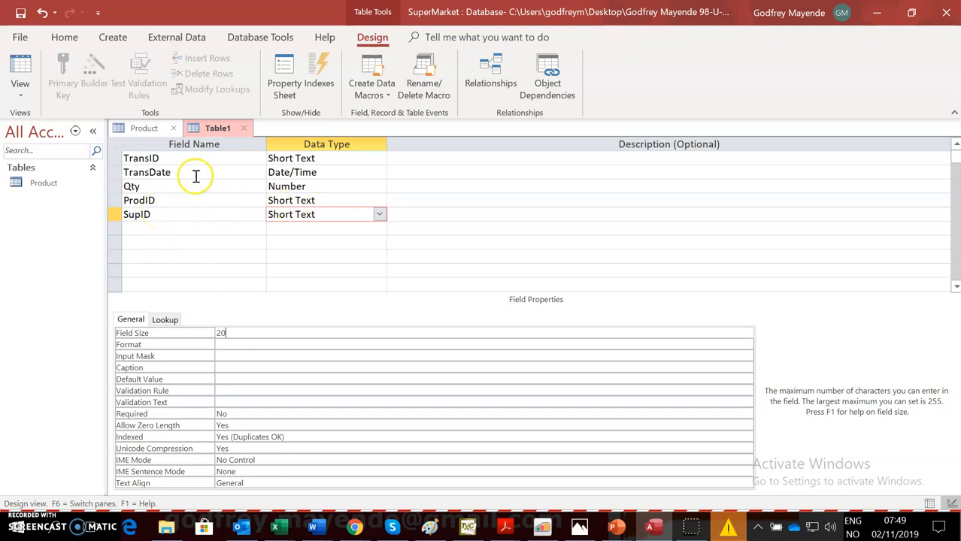
Step: Switch the primary key on and off for the TransID field and for the Qty field
left_click(172, 159)
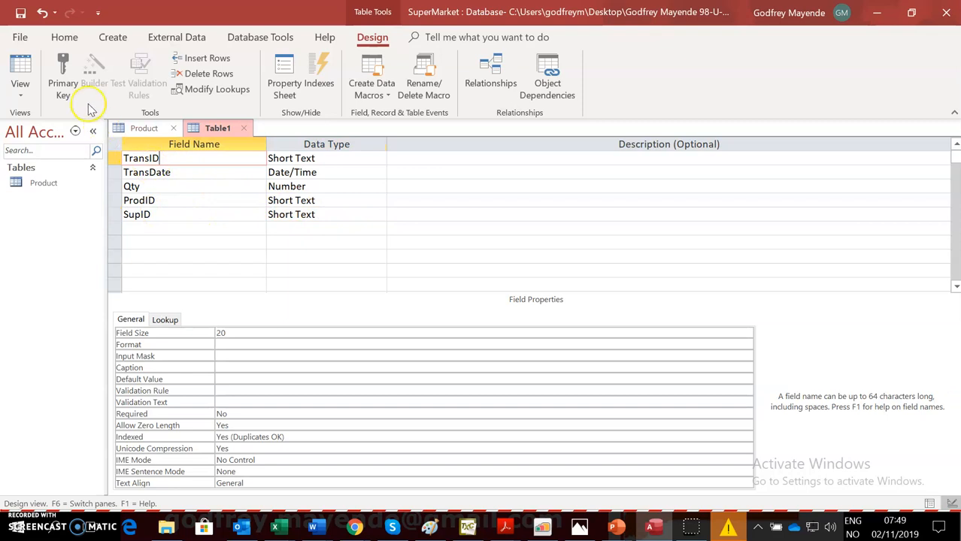
left_click(63, 65)
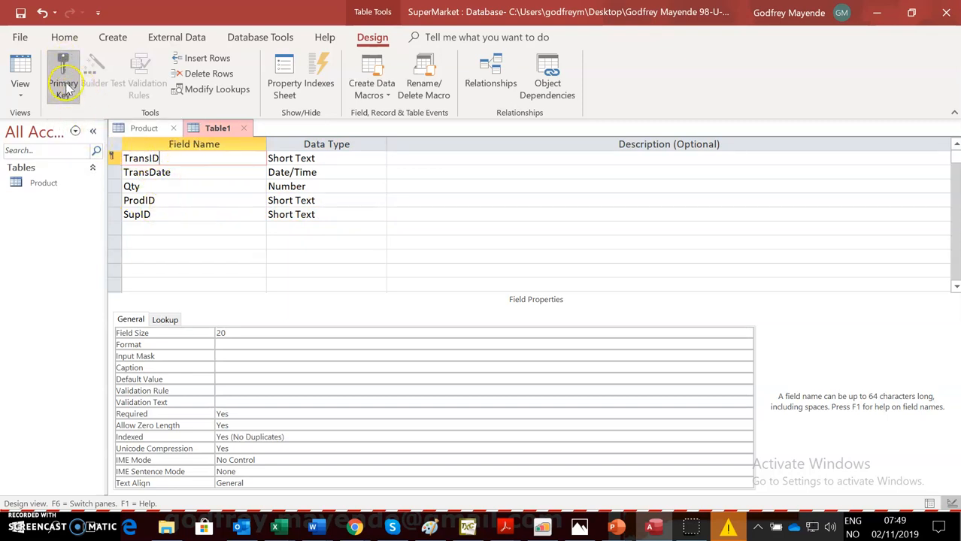
left_click(63, 72)
left_click(163, 188)
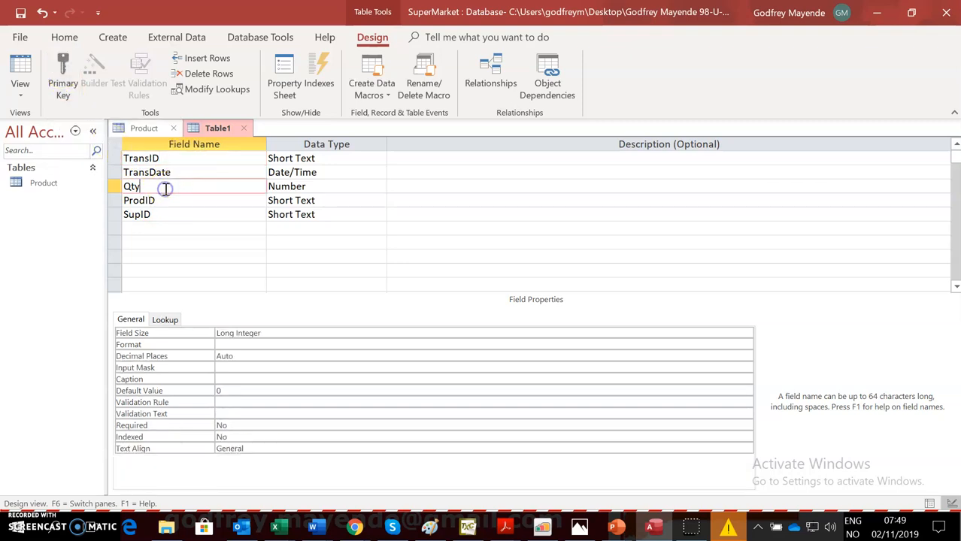
left_click(64, 72)
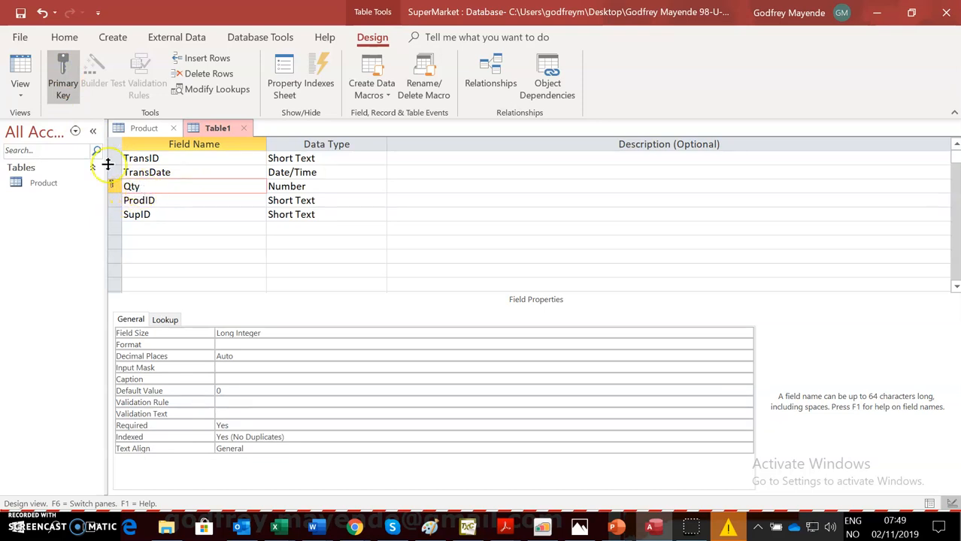
left_click(63, 79)
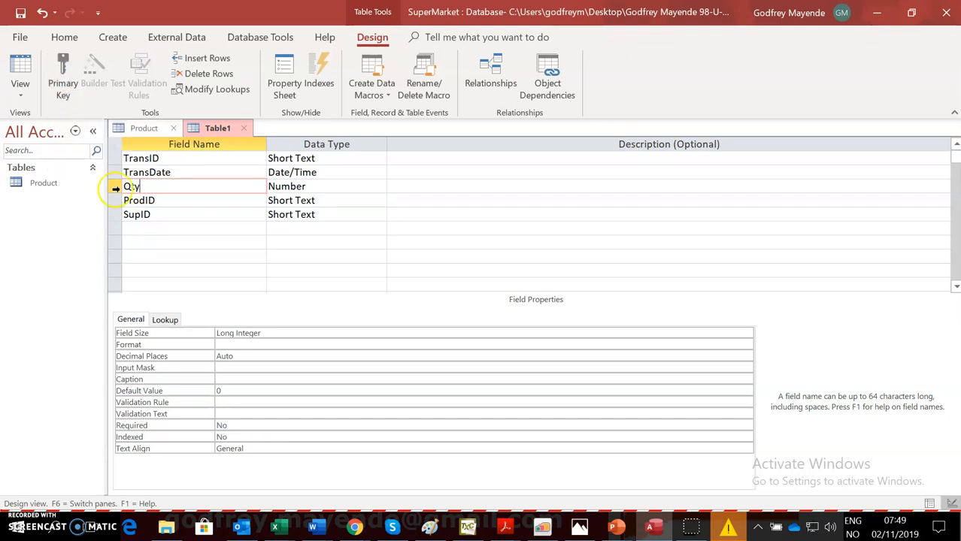
Step: Designate the TransID field as the new table's primary key
left_click(166, 159)
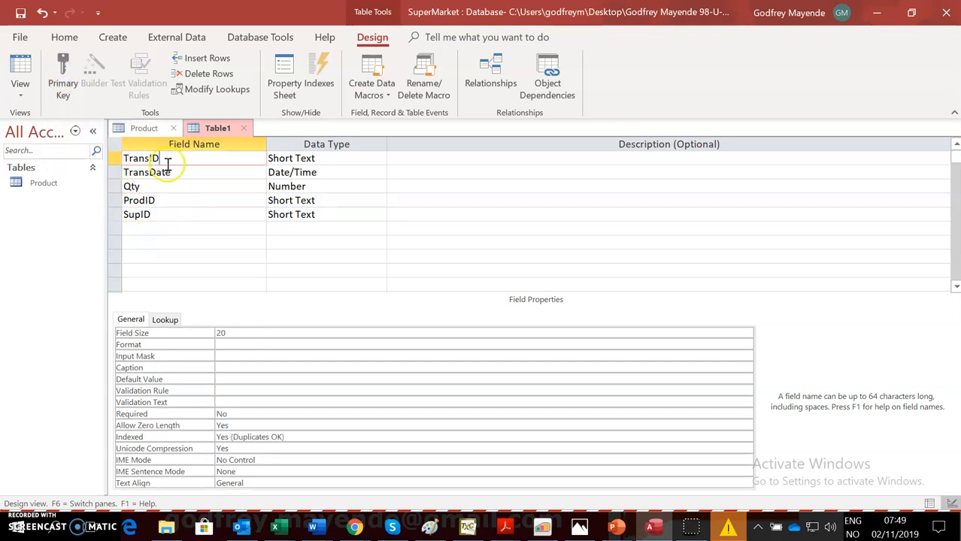
left_click(65, 80)
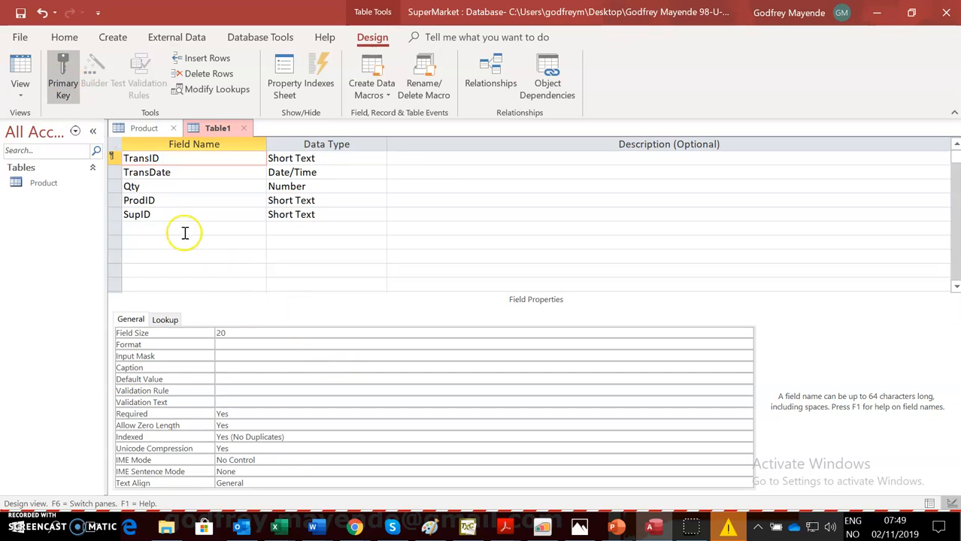
left_click(207, 158)
Step: Save the new table with the name Transaction
right_click(214, 128)
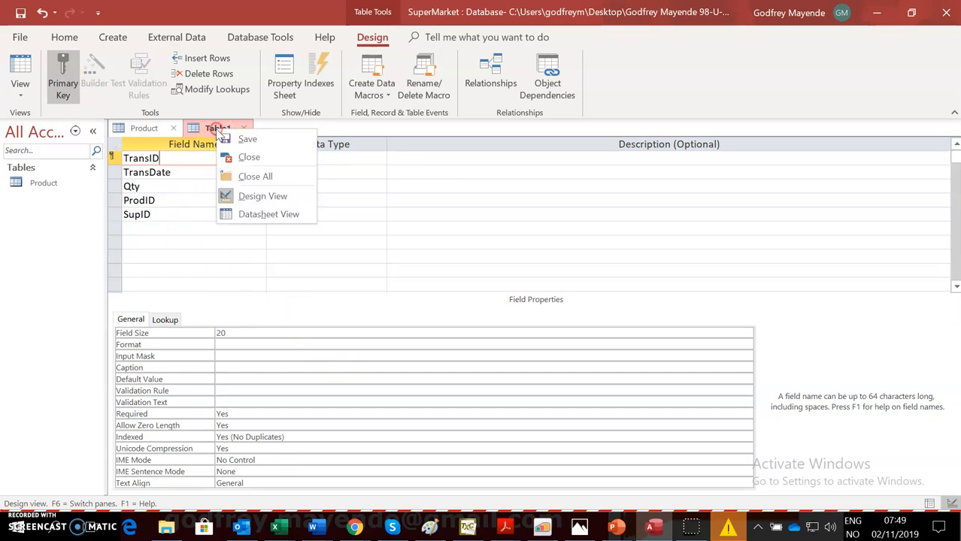
left_click(241, 136)
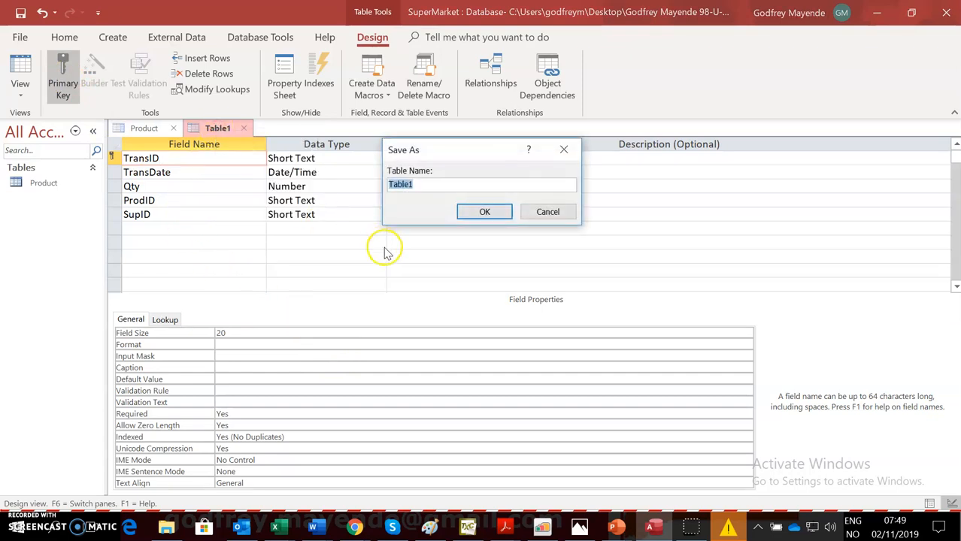
type("Transaction")
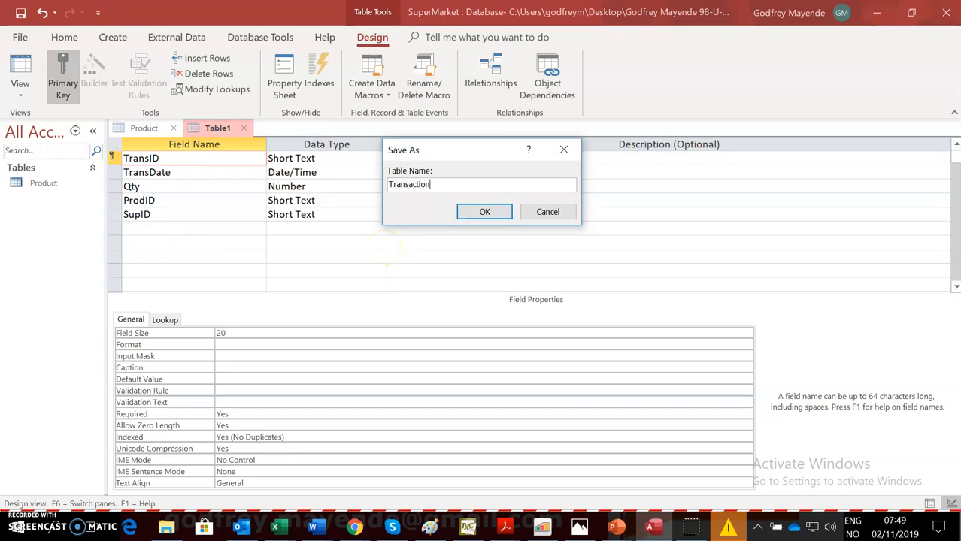
left_click(484, 211)
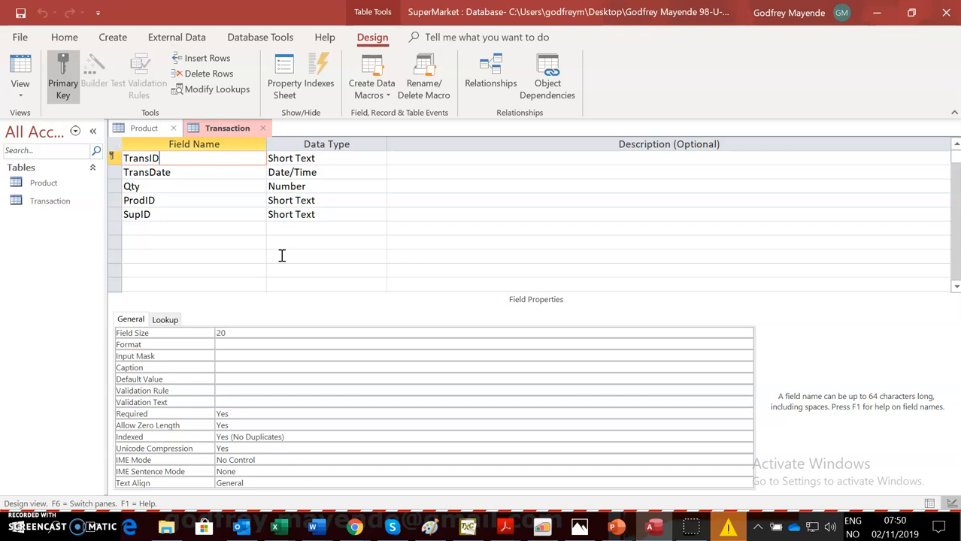
Step: Start a new table in Design view with SupID and SupFName fields, both using the Short Text data type
left_click(110, 39)
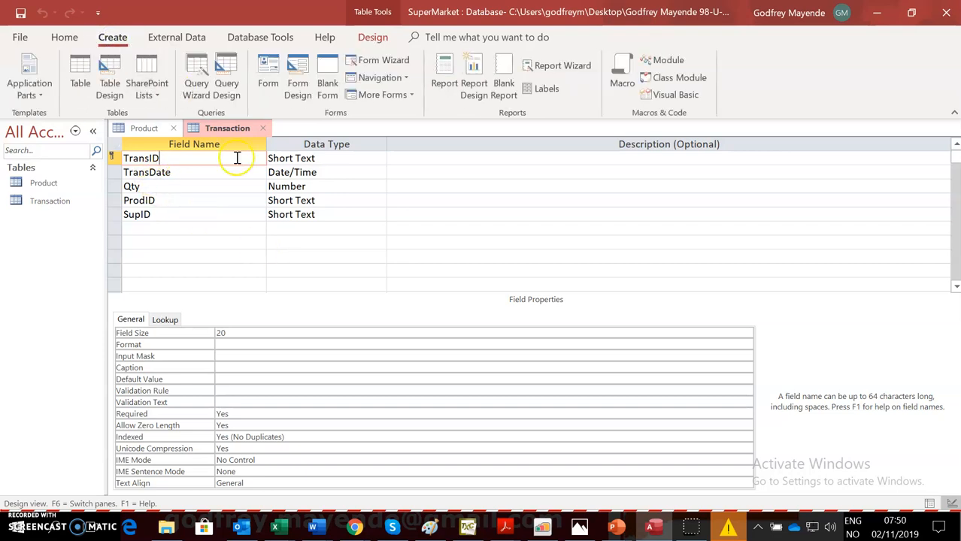
left_click(108, 86)
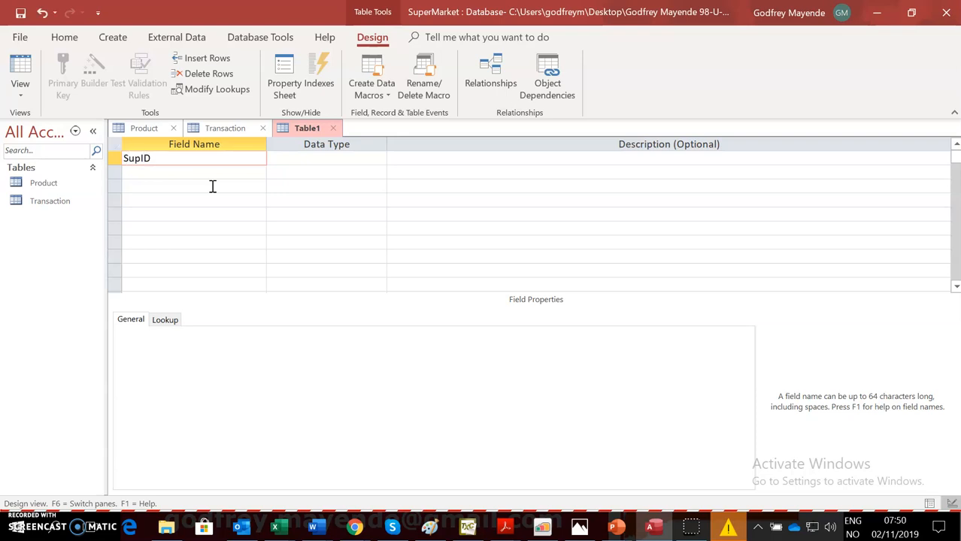
left_click(206, 175)
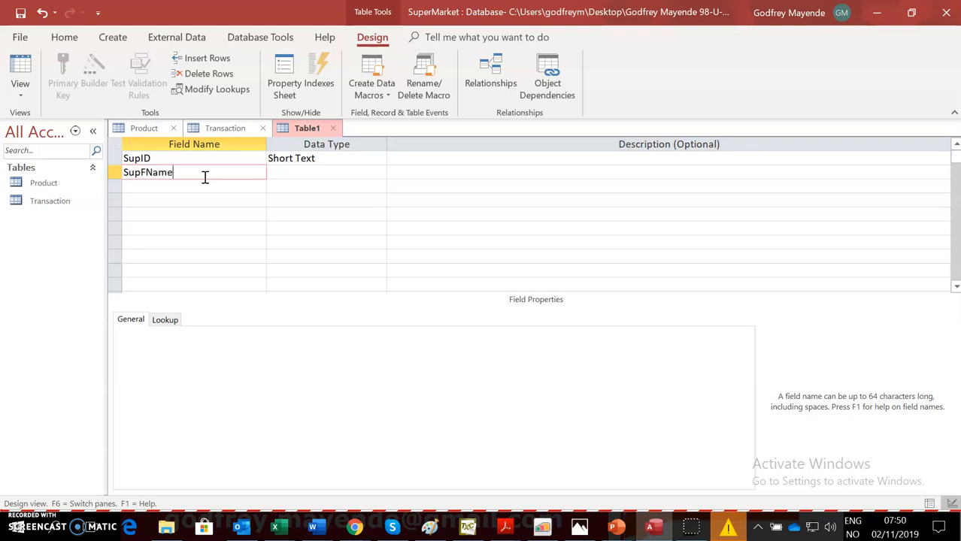
left_click(274, 173)
Step: Add SupSName and SupAddress fields below SupFName, both with the Short Text data type
left_click(184, 189)
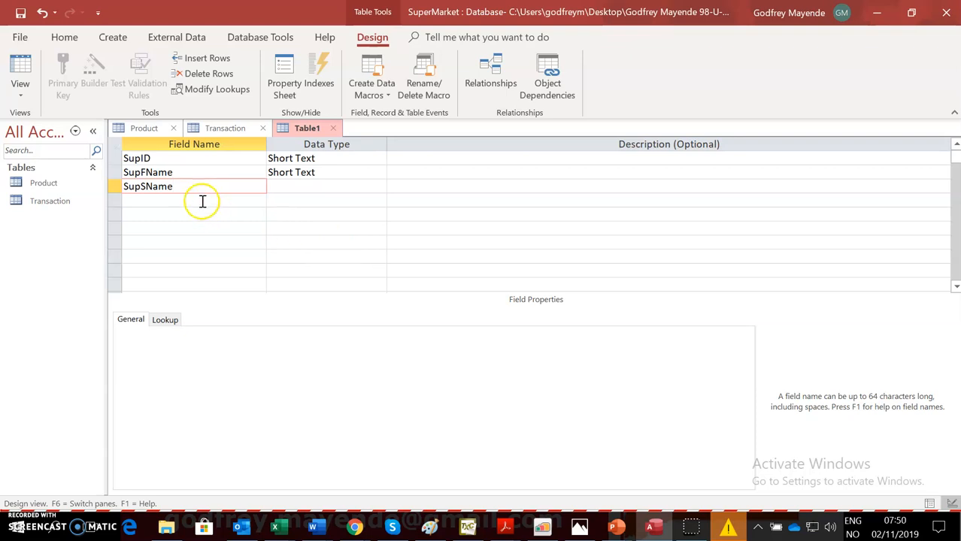
left_click(200, 200)
left_click(214, 199)
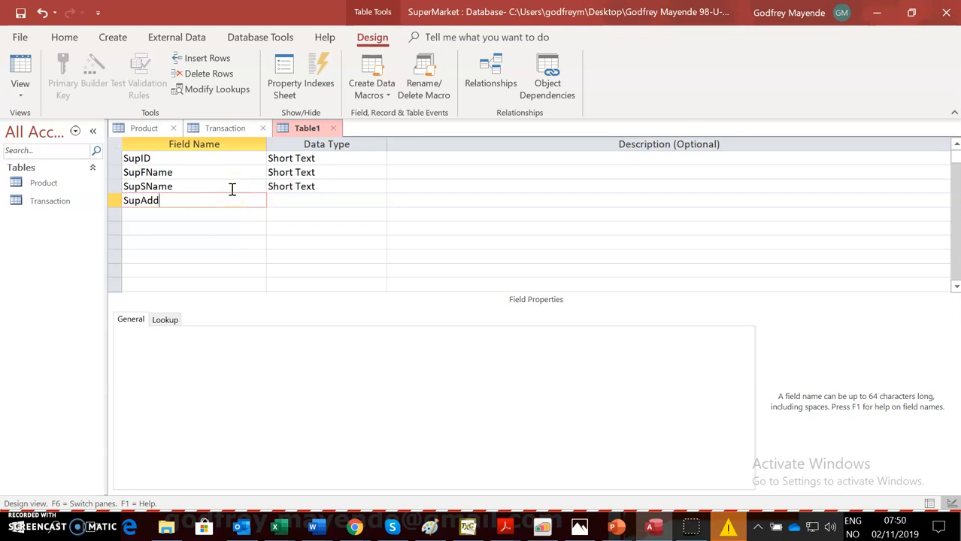
left_click(303, 206)
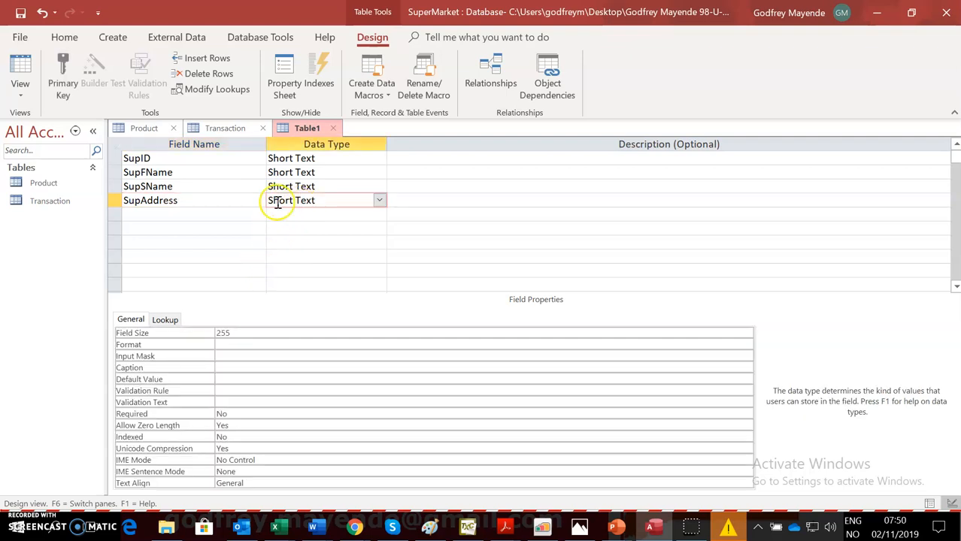
left_click(288, 159)
left_click(290, 175)
left_click(291, 188)
left_click(290, 202)
left_click(273, 187)
left_click(279, 172)
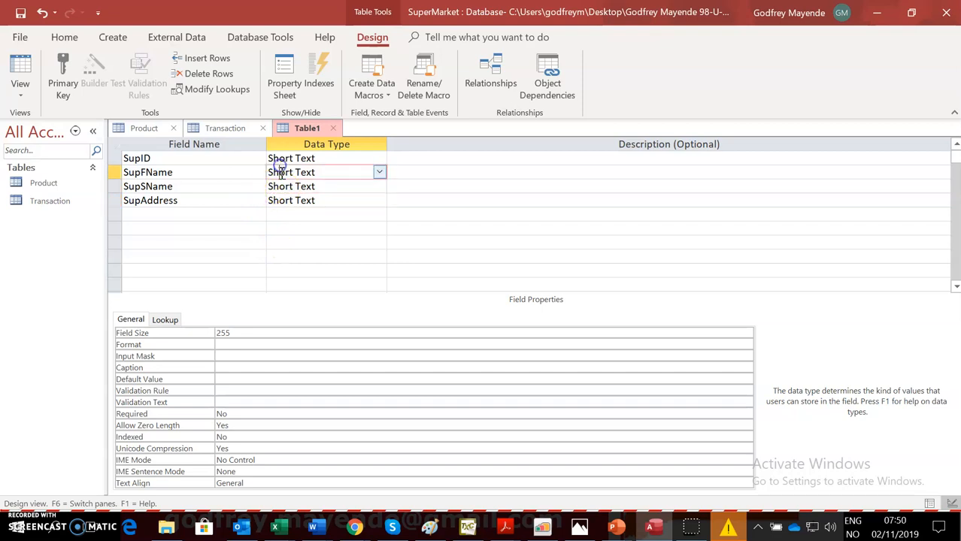
Step: Designate the SupID field as the primary key of the new table
left_click(155, 159)
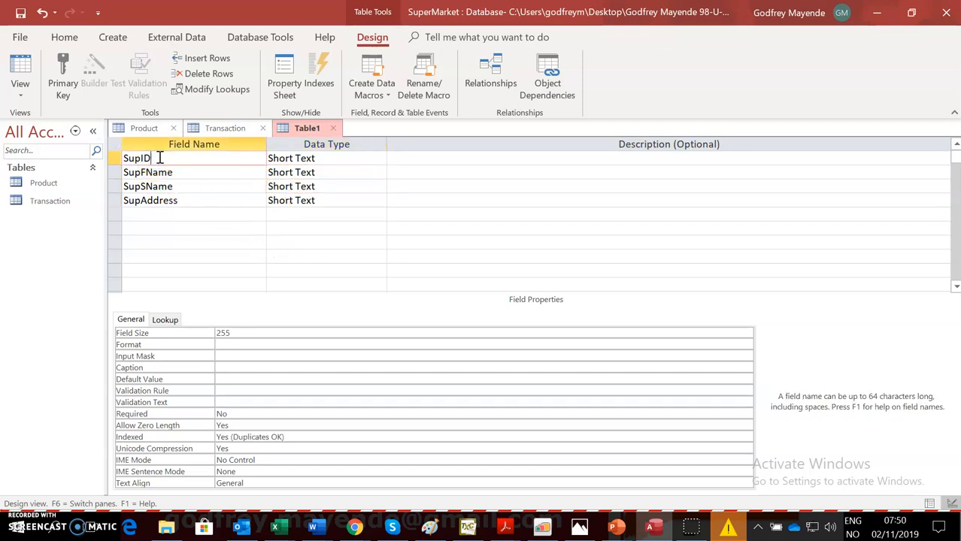
right_click(159, 158)
left_click(195, 167)
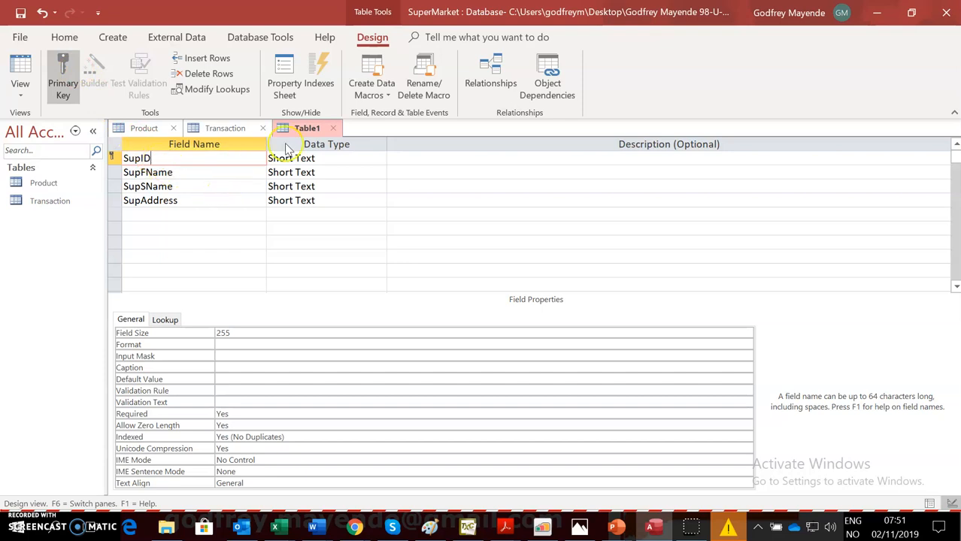
Step: Save the new table with the name Supplier
right_click(305, 130)
left_click(331, 135)
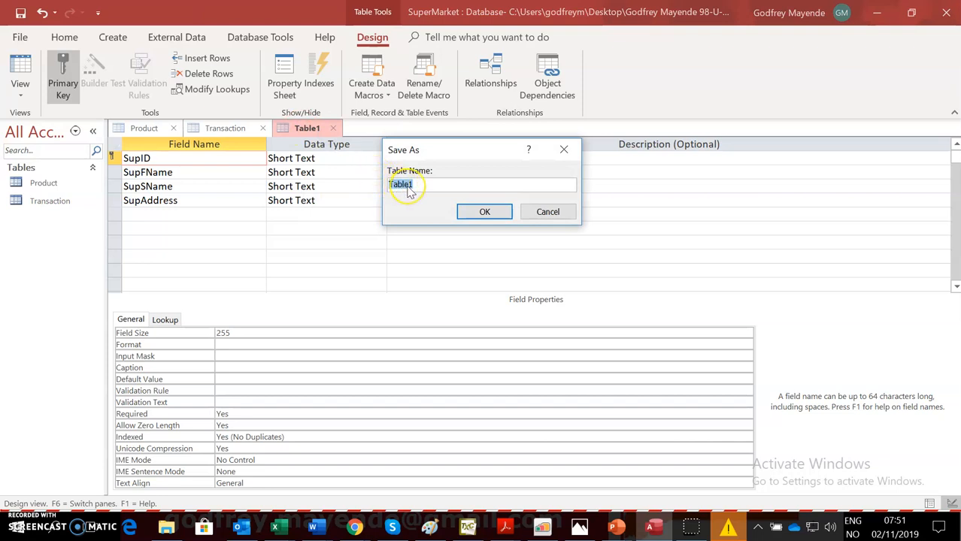
type("Supplier")
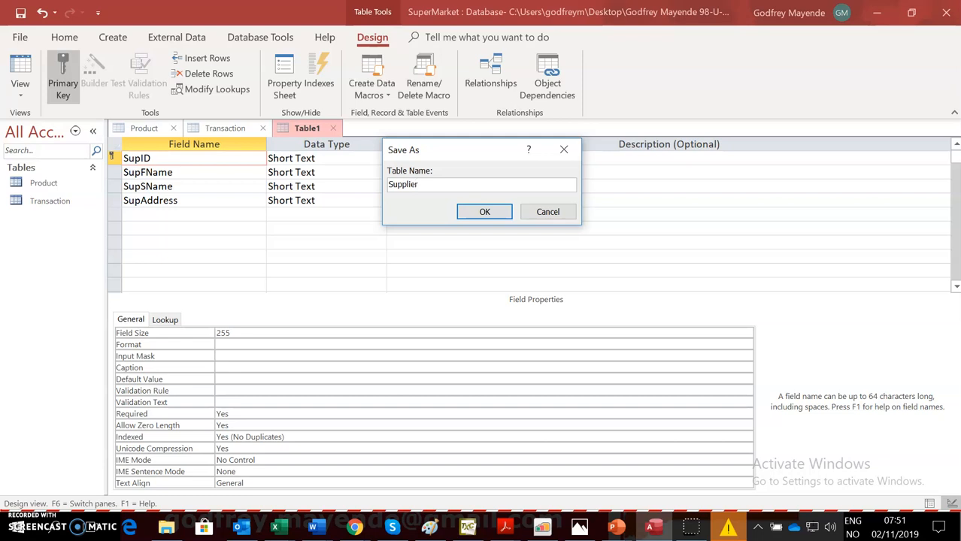
left_click(481, 211)
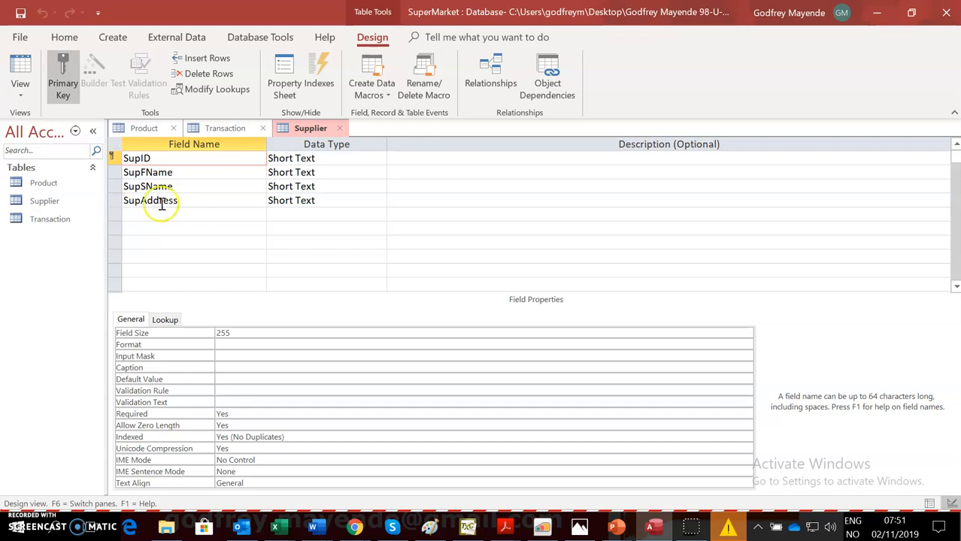
left_click(218, 241)
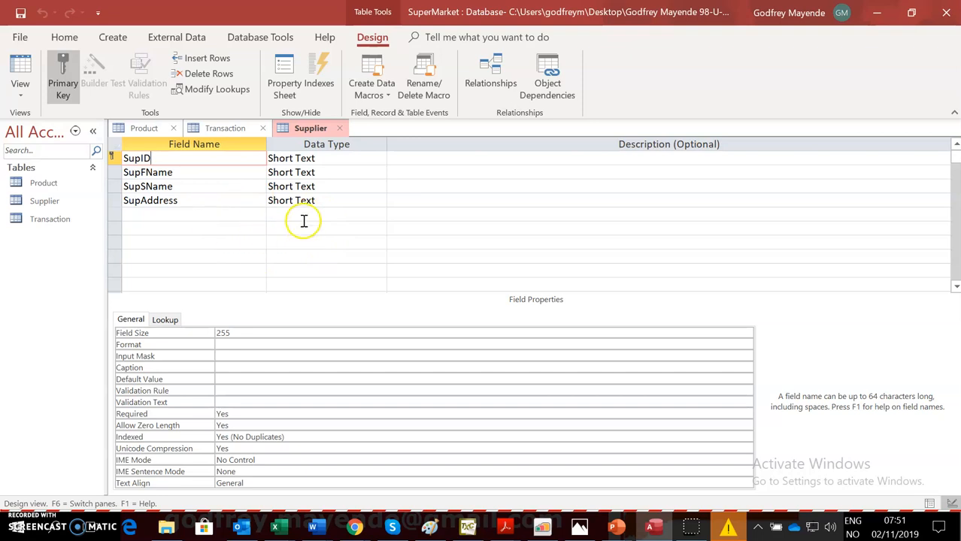
Step: Open the database relationships layout and add the Product, Supplier and Transaction tables to it
left_click(491, 71)
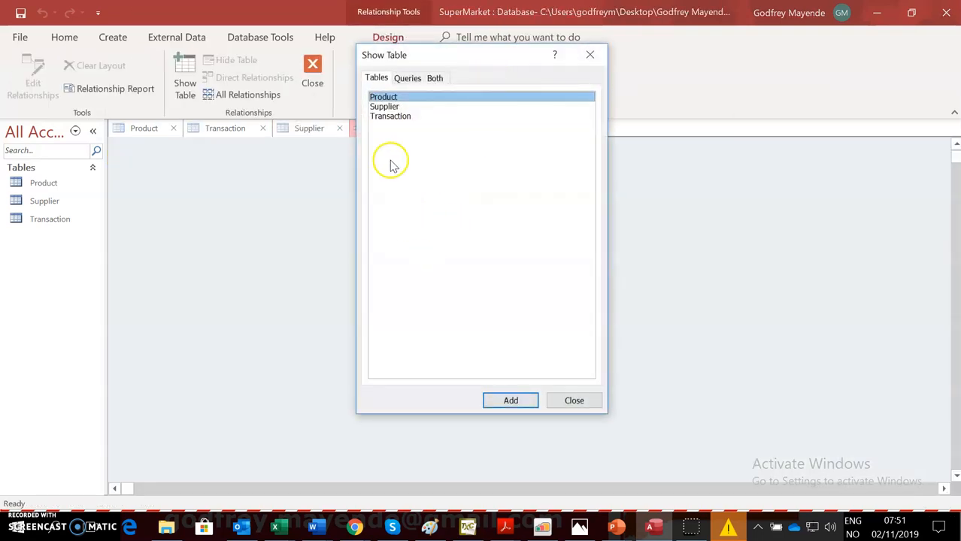
left_click(519, 400)
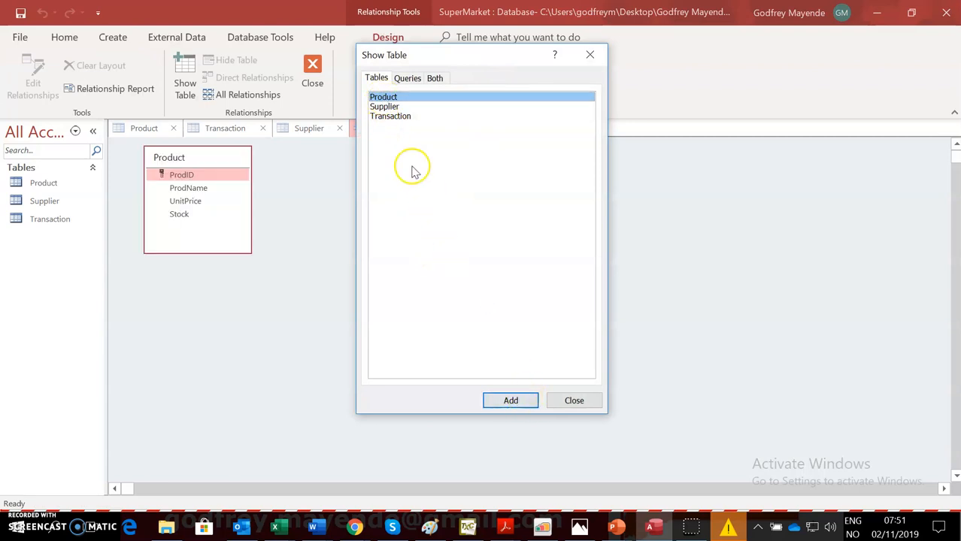
left_click(384, 107)
left_click(511, 400)
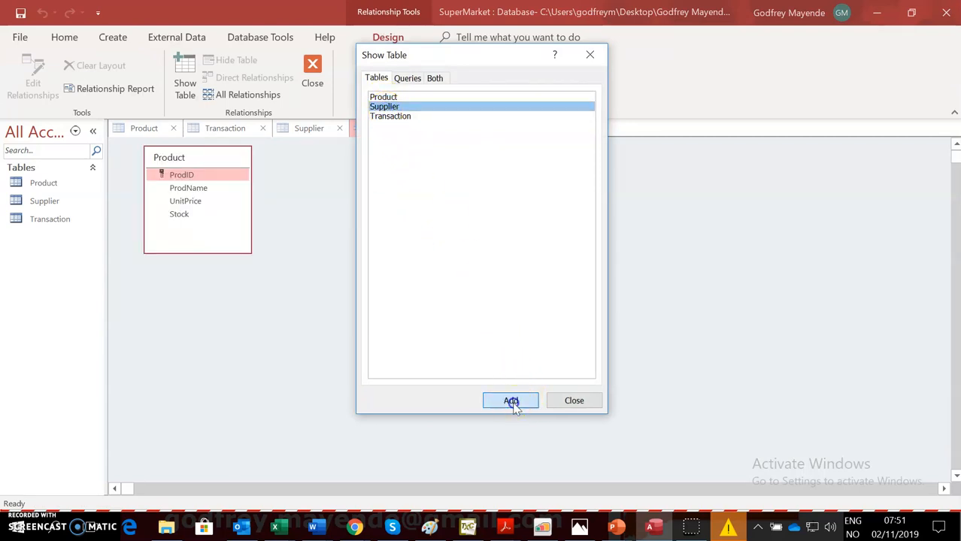
left_click(387, 117)
left_click(511, 400)
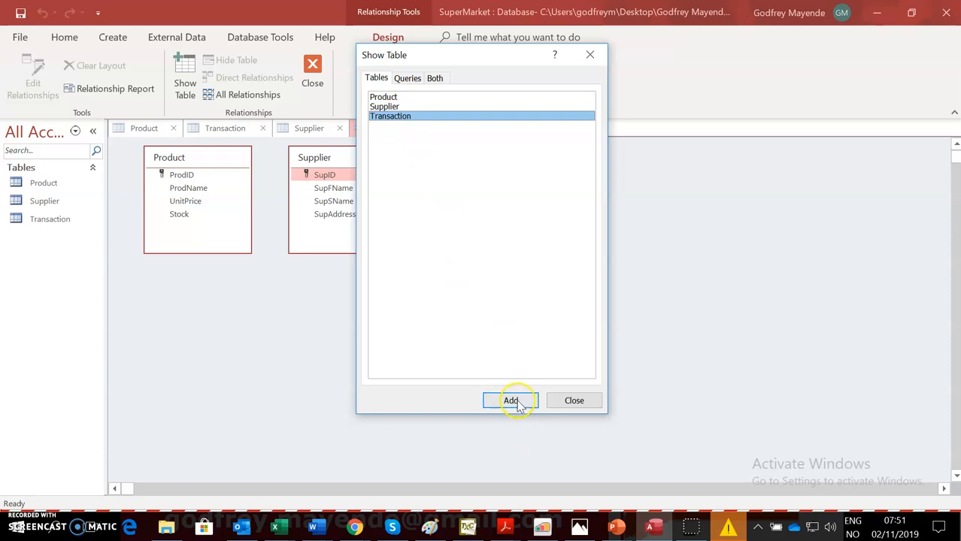
left_click(576, 400)
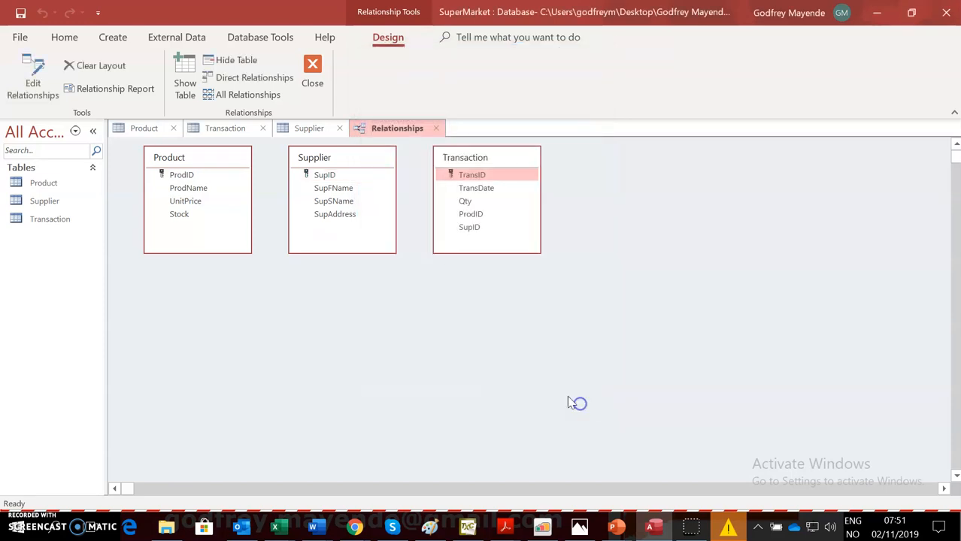
Step: Rearrange the relationship layout so the Transaction table sits between Product and Supplier, level with Supplier
left_click_drag(305, 156, 476, 294)
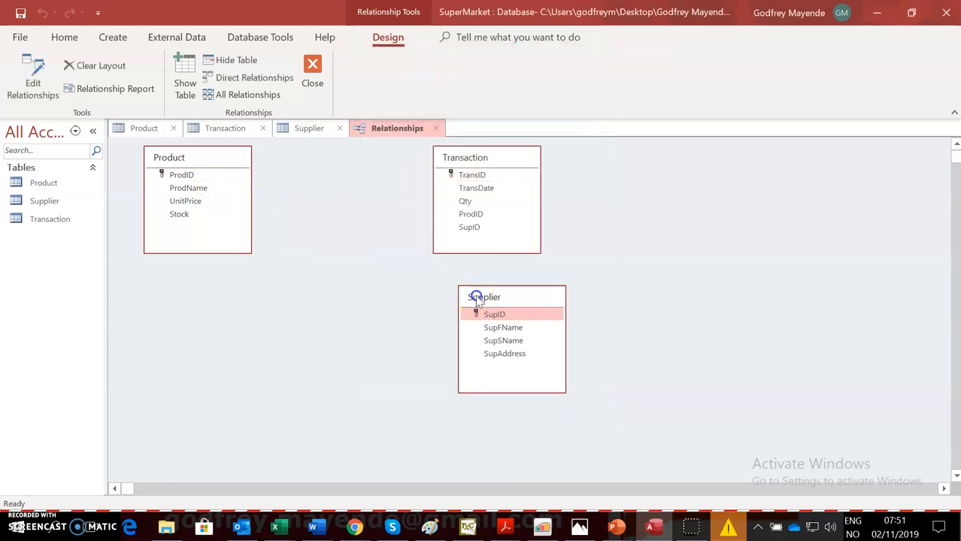
left_click_drag(457, 164, 329, 212)
left_click_drag(505, 301, 513, 214)
left_click_drag(365, 206, 366, 188)
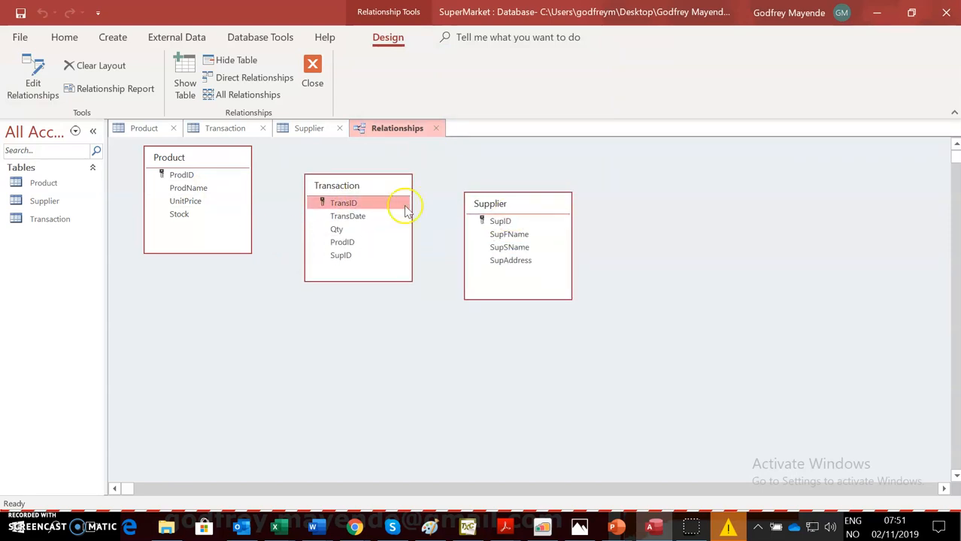
left_click_drag(485, 208, 488, 190)
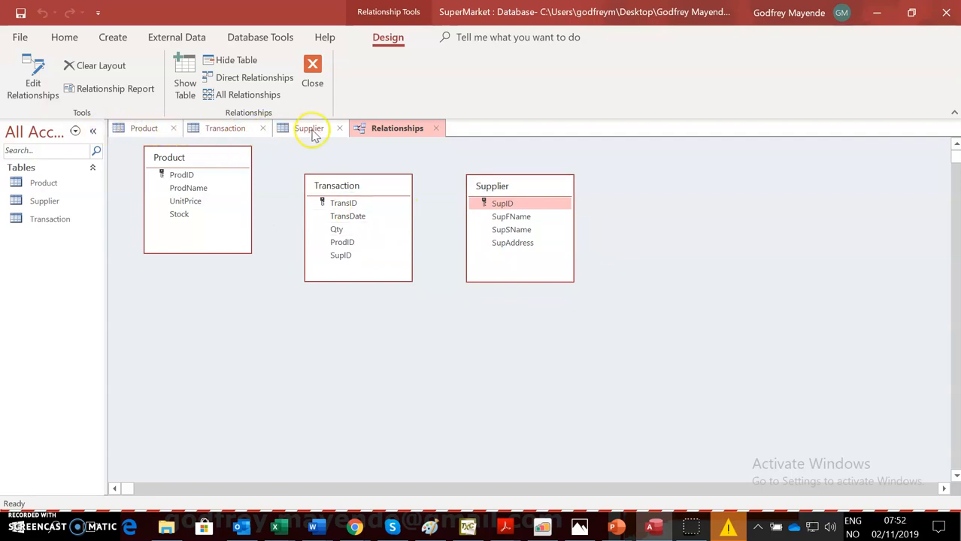
Step: Close the open designs of the Supplier, Transaction and Product tables, leaving only the relationships layout open
left_click(339, 128)
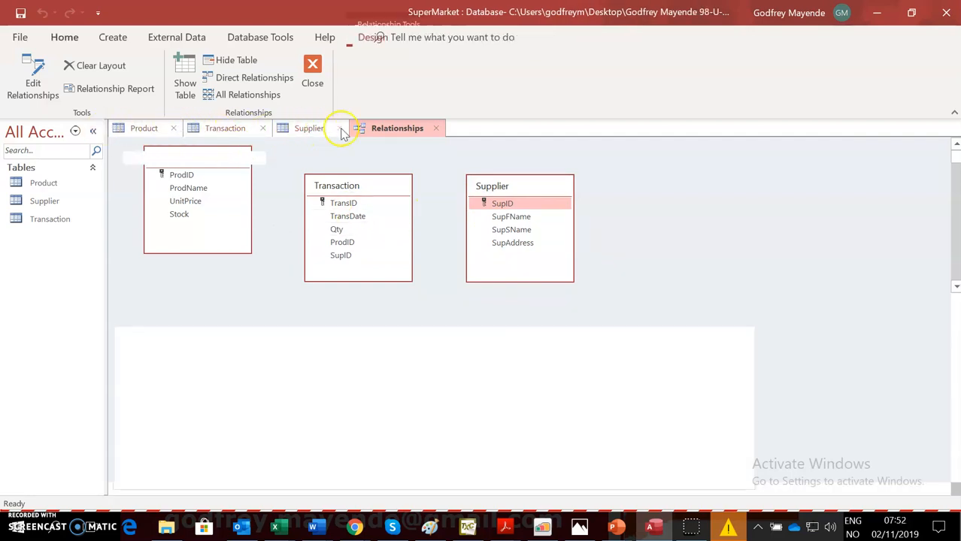
left_click(262, 128)
left_click(173, 128)
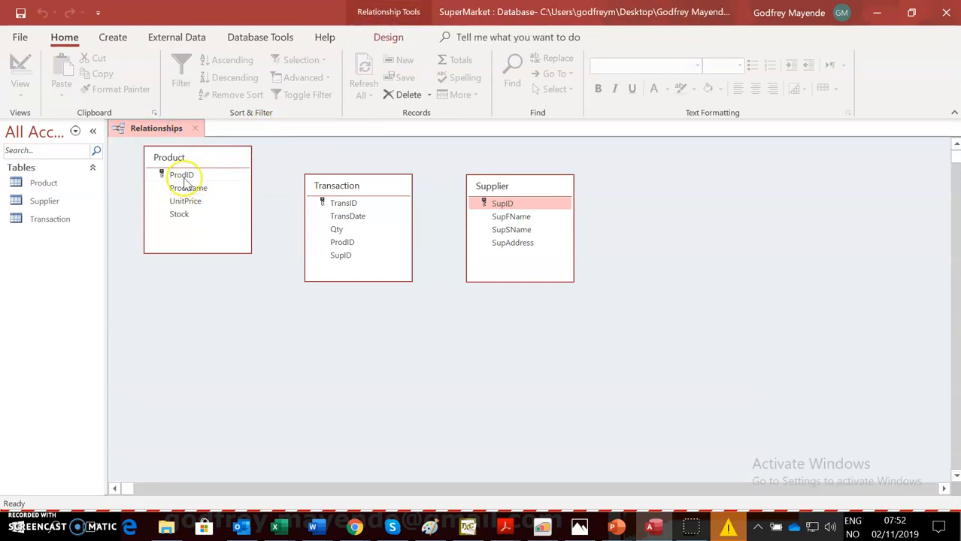
Step: Create a relationship from ProdID in Product to ProdID in Transaction with referential integrity enforced
left_click(185, 177)
left_click_drag(185, 176, 351, 248)
left_click(365, 217)
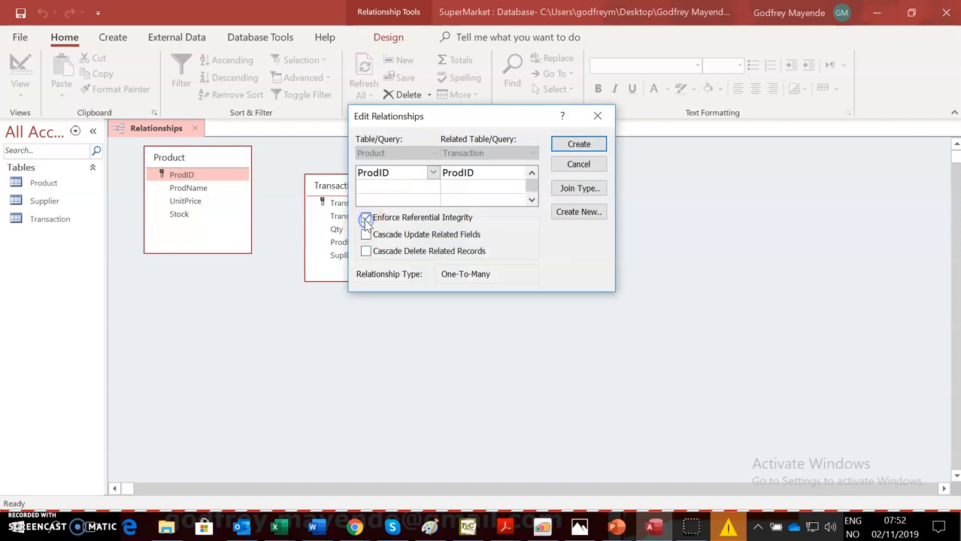
left_click(568, 143)
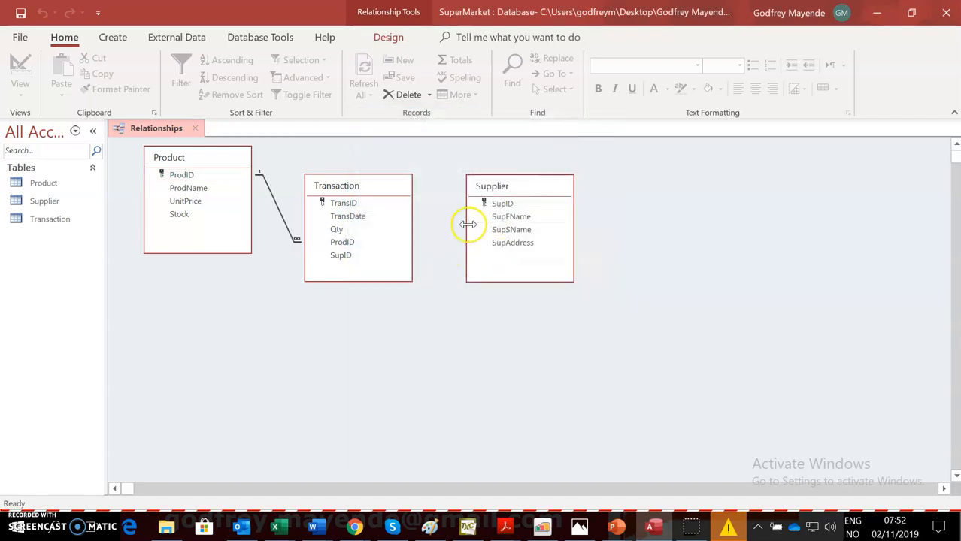
Step: Link SupID in Supplier to SupID in Transaction and enforce referential integrity for the relationship
left_click_drag(500, 204, 343, 255)
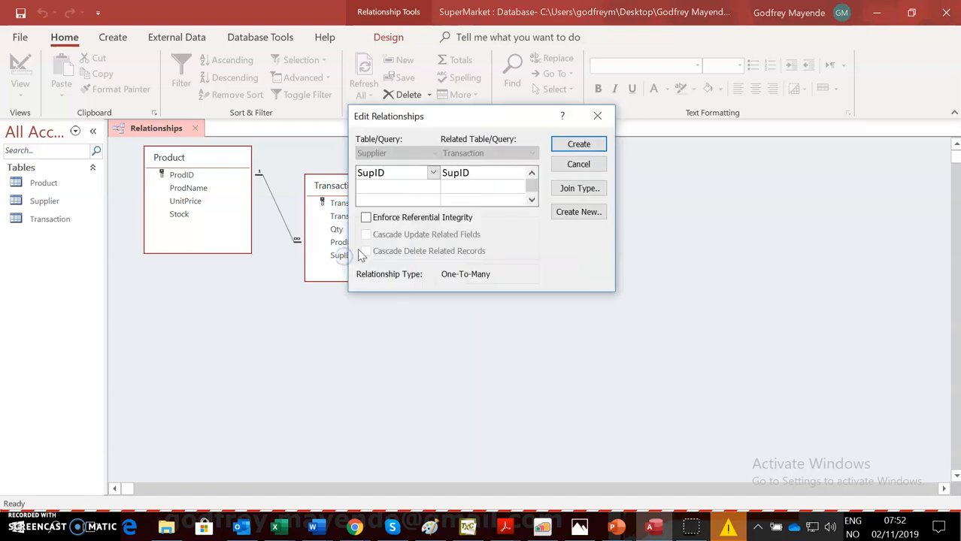
left_click(366, 217)
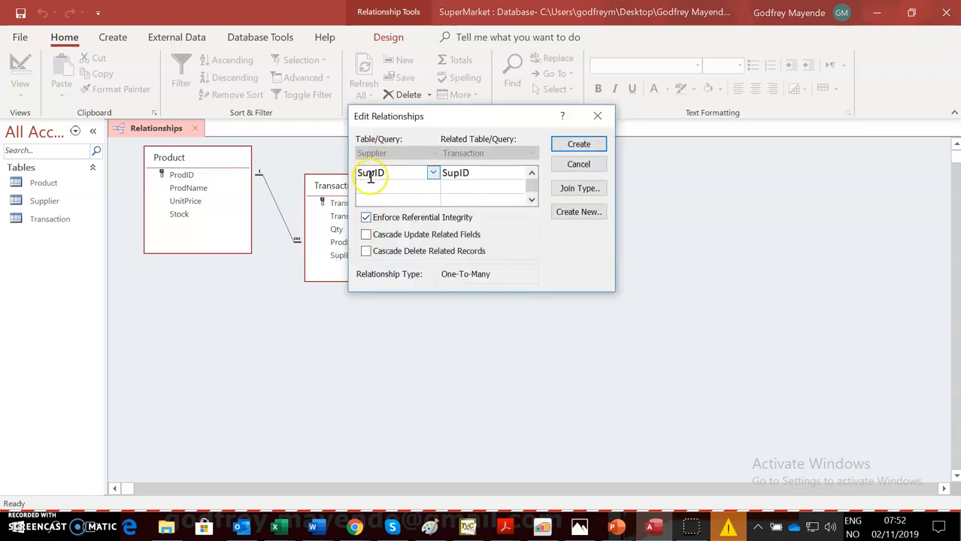